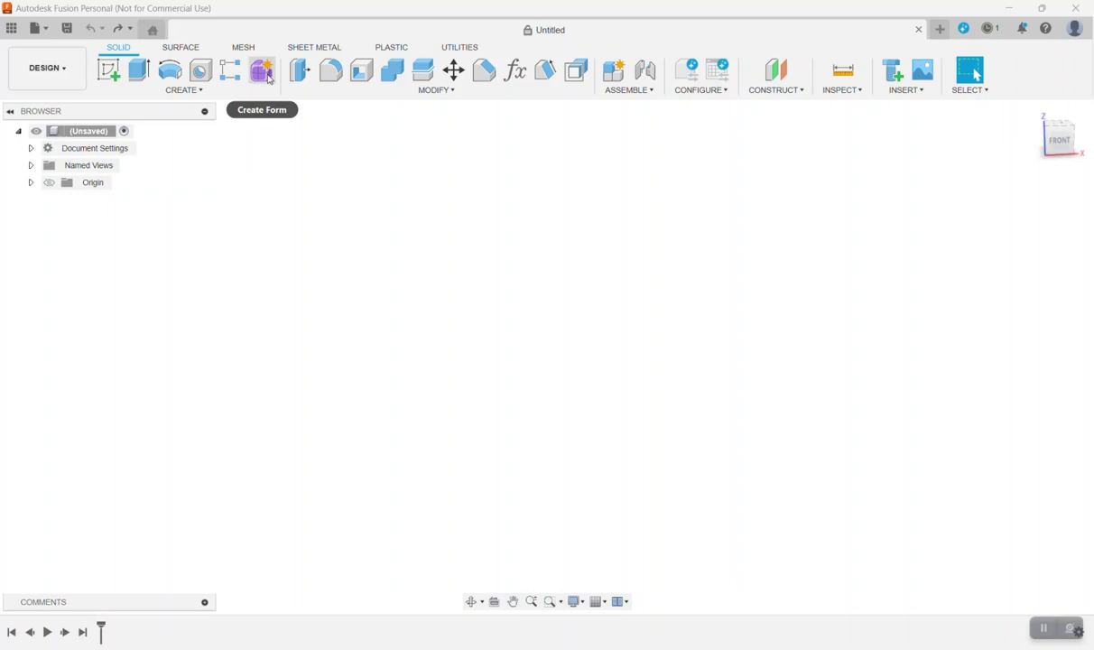
# Step: Create a form and draw a T-Spline box's center rectangle on the horizontal plane at the origin, about 71 by 41 mm
pyautogui.click(262, 77)
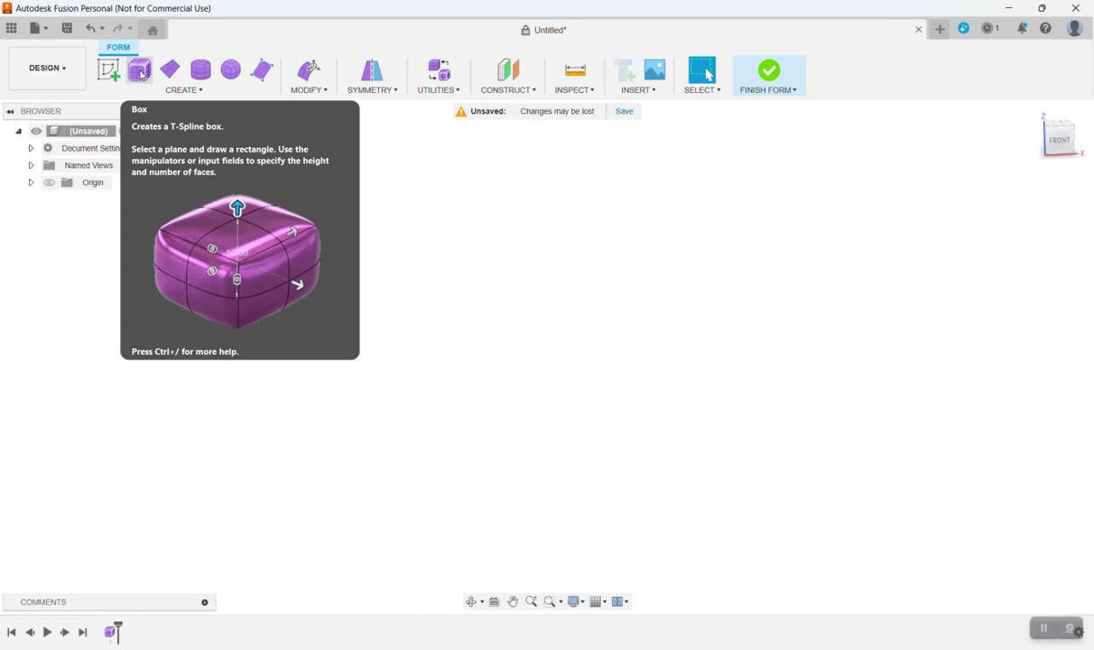
pyautogui.click(141, 72)
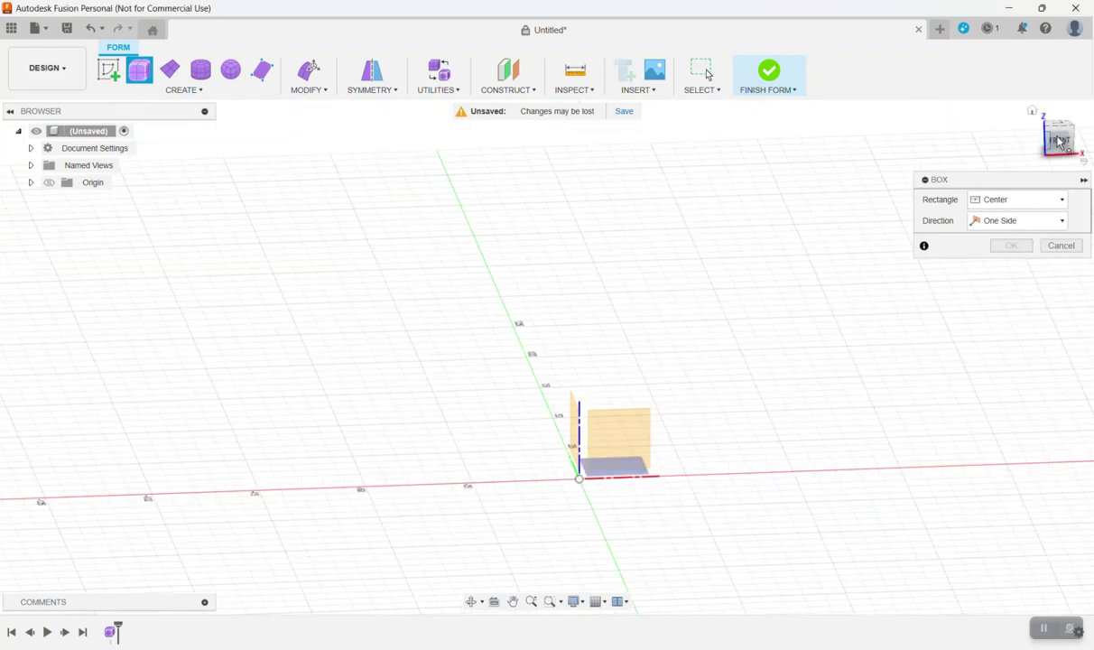
pyautogui.moveTo(1060, 140); pyautogui.dragTo(1002, 166)
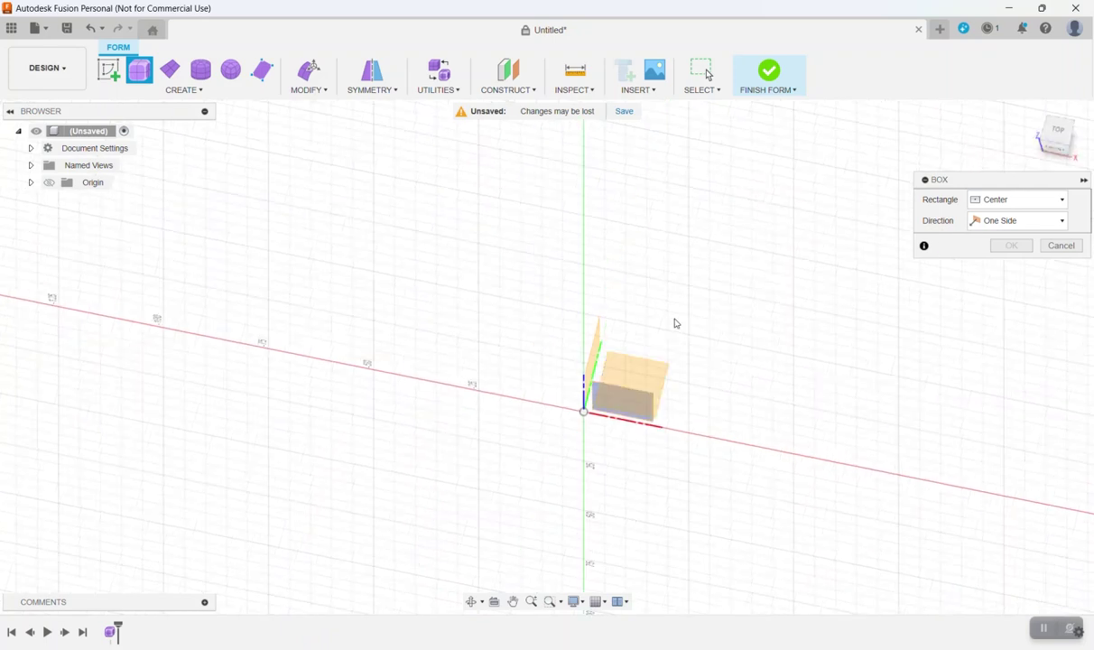
pyautogui.click(648, 371)
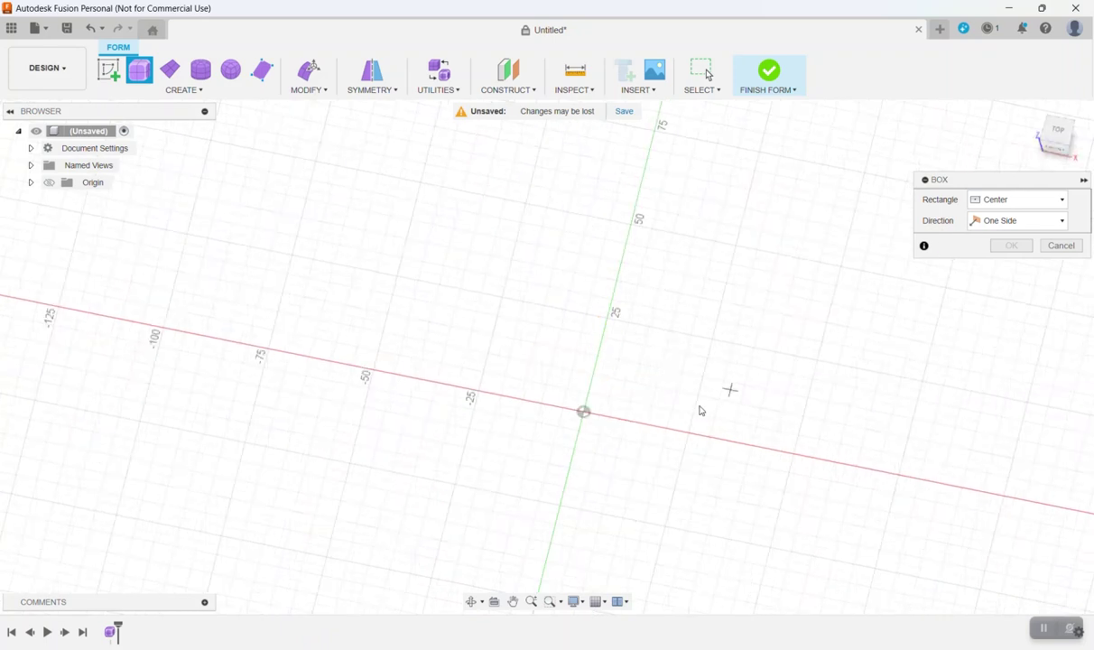
pyautogui.click(583, 412)
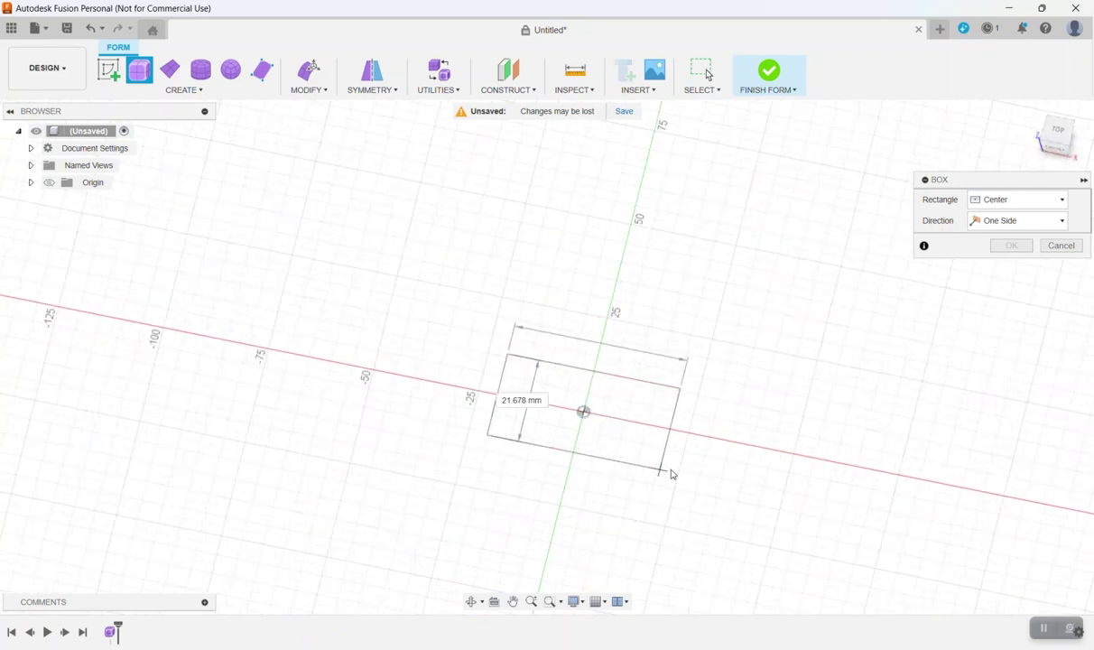
pyautogui.click(713, 521)
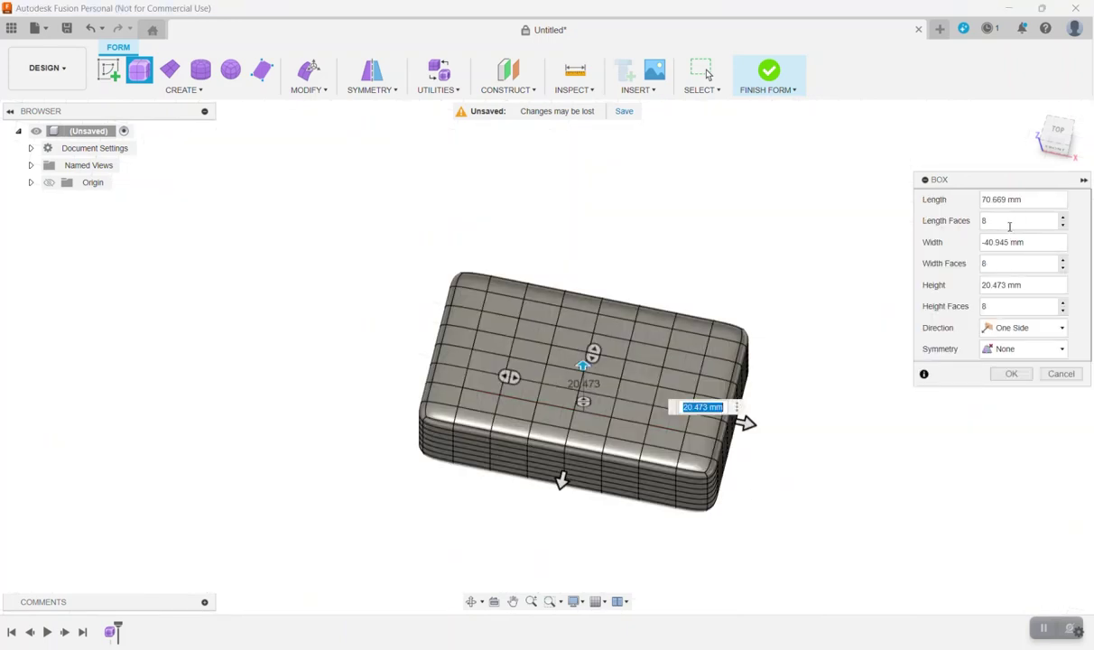
# Step: Set the box's length to 45 mm, width to -45 mm and height to 65 mm, and create it
pyautogui.click(999, 198)
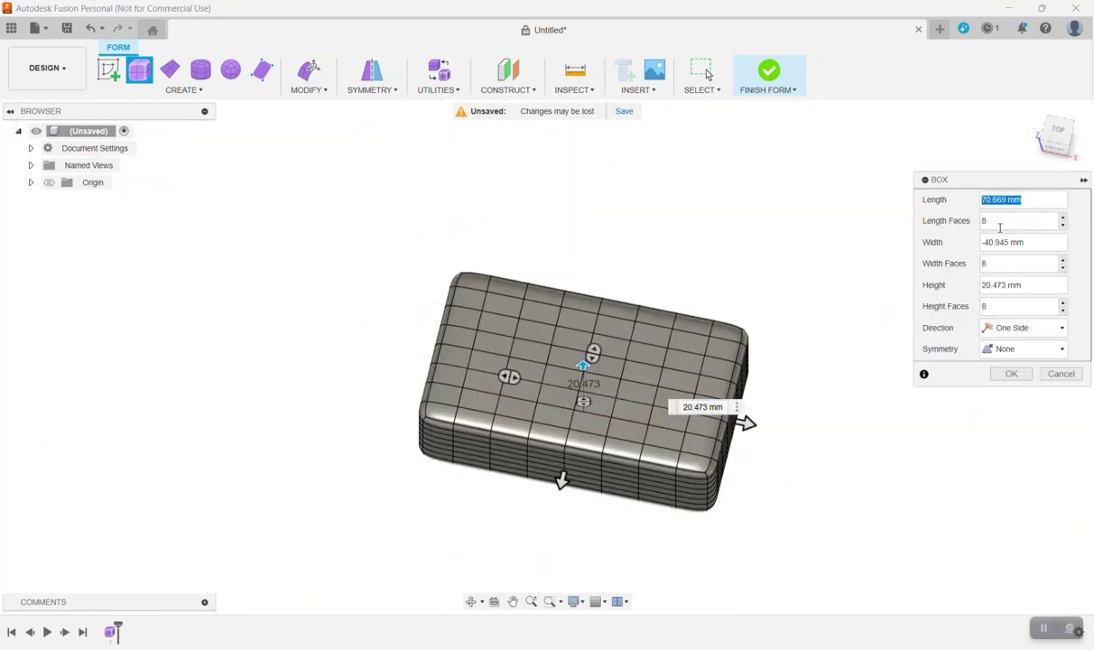
pyautogui.write('45')
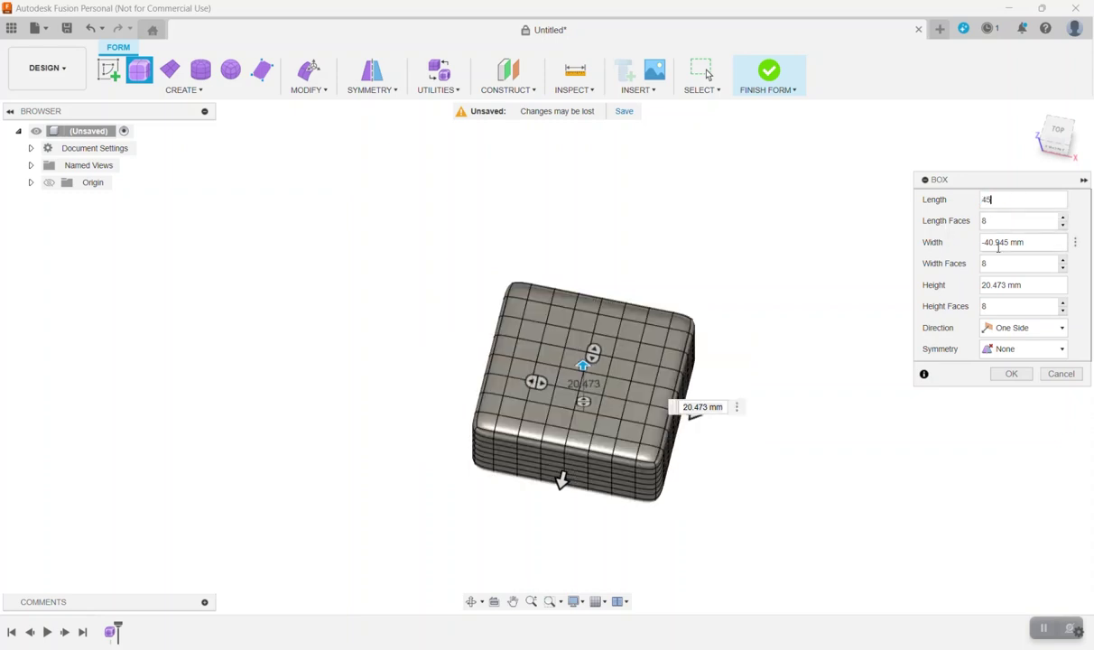
pyautogui.moveTo(1006, 242); pyautogui.dragTo(994, 242)
pyautogui.write('45')
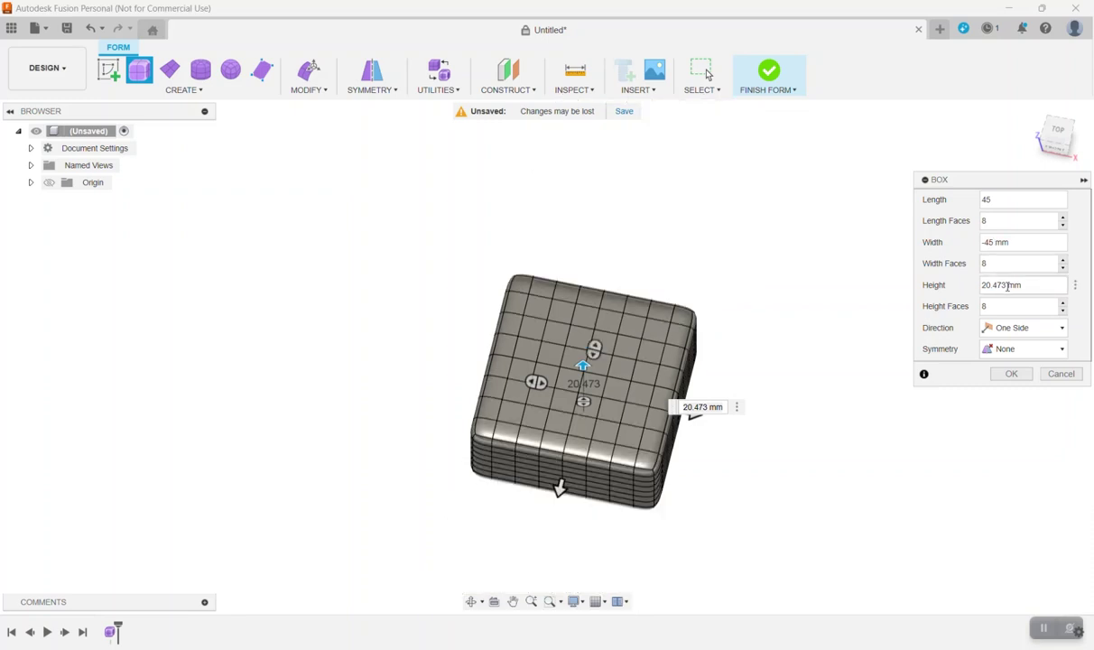
pyautogui.moveTo(1007, 285); pyautogui.dragTo(970, 287)
pyautogui.write('65')
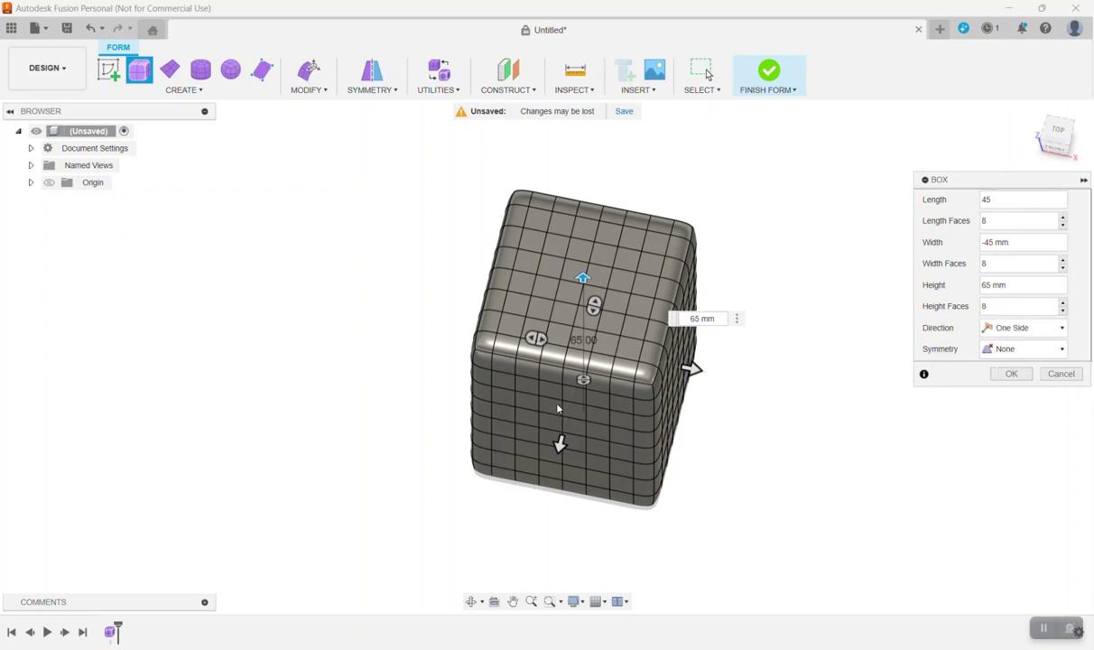
pyautogui.click(1017, 377)
# Step: Enable the Select Through selection filter so hidden geometry on the box can be selected as well
pyautogui.click(1054, 147)
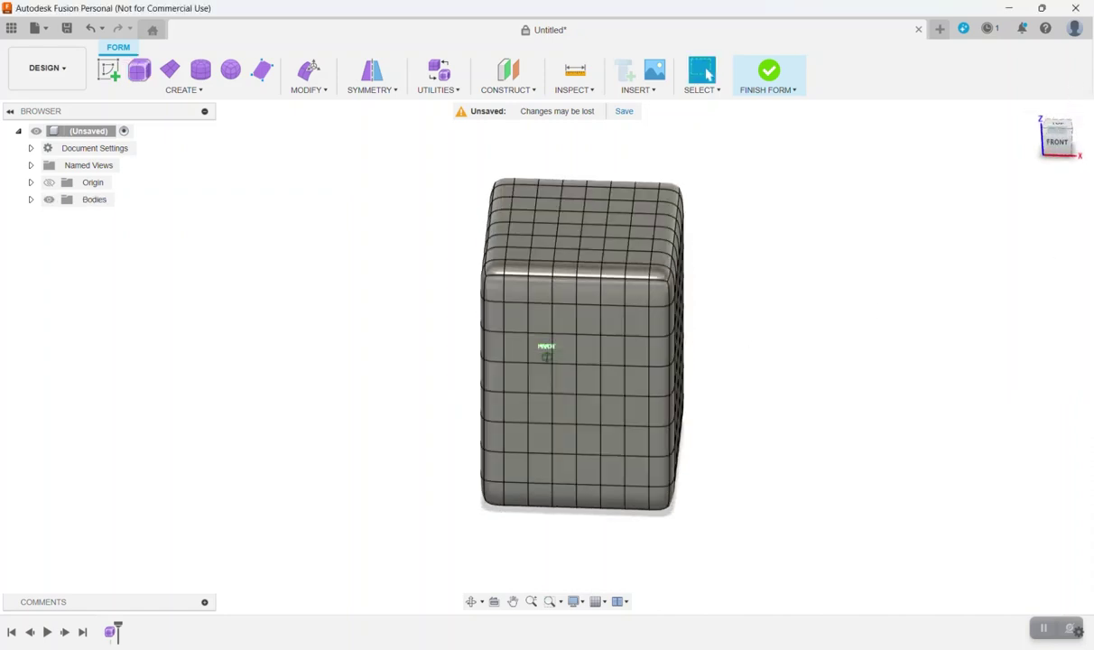
pyautogui.moveTo(1060, 129); pyautogui.dragTo(1047, 132)
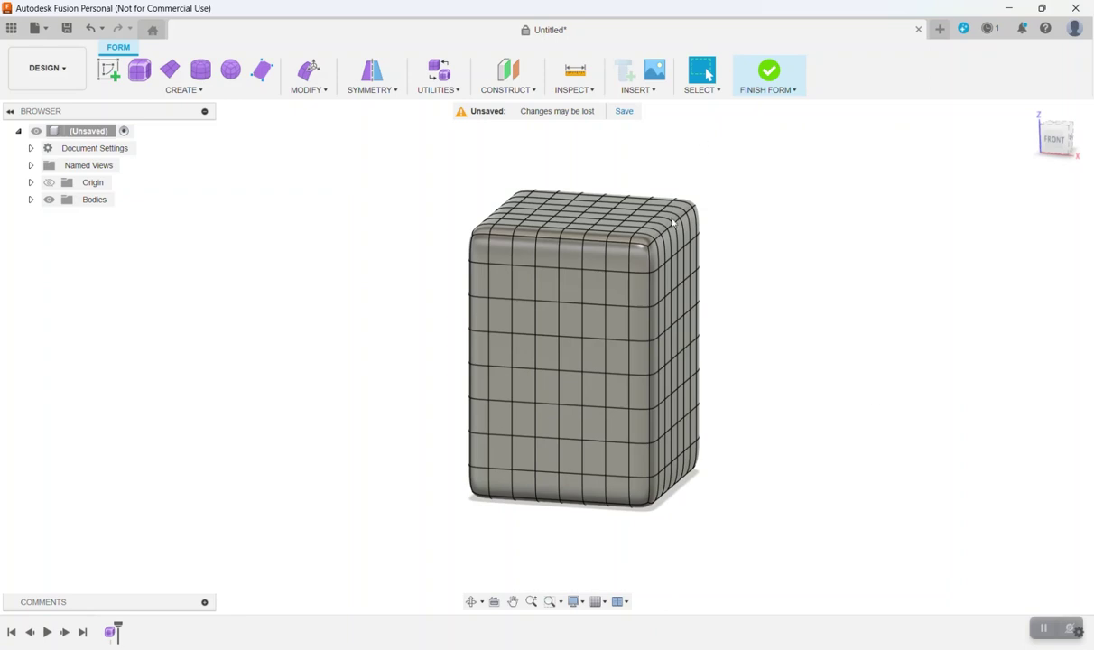
pyautogui.click(704, 90)
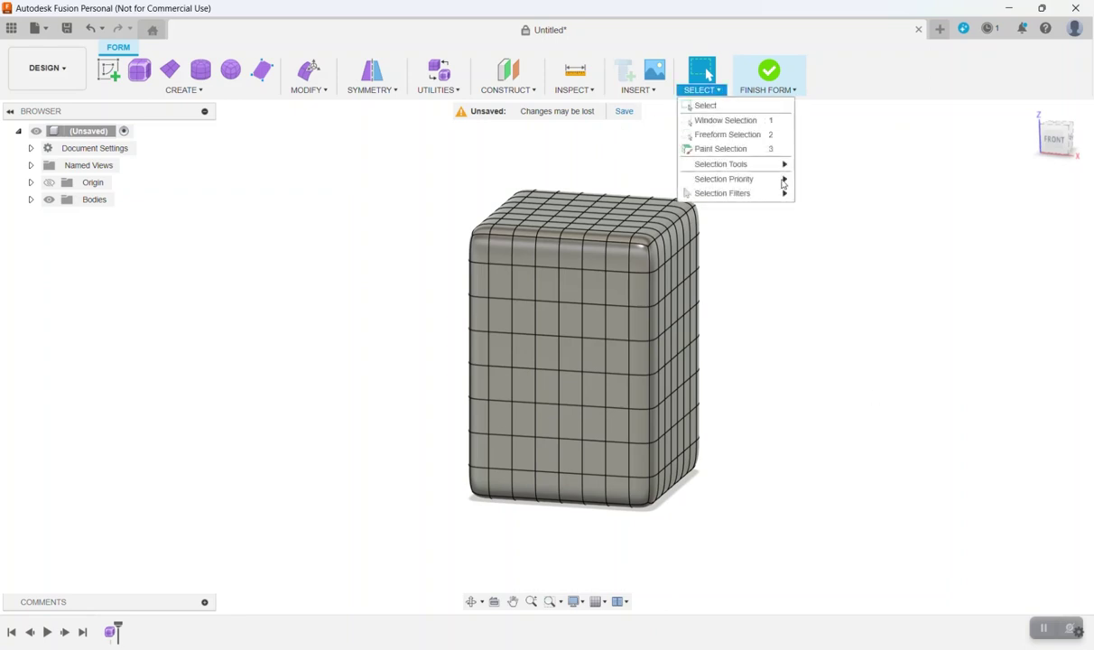
pyautogui.moveTo(737, 194)
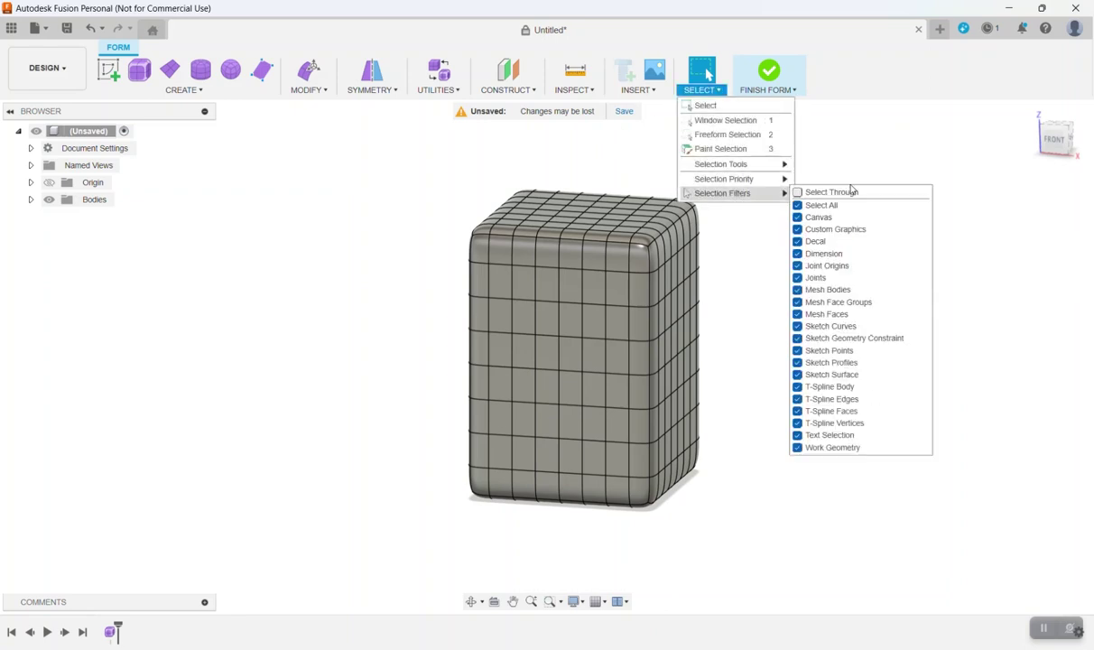
pyautogui.click(797, 193)
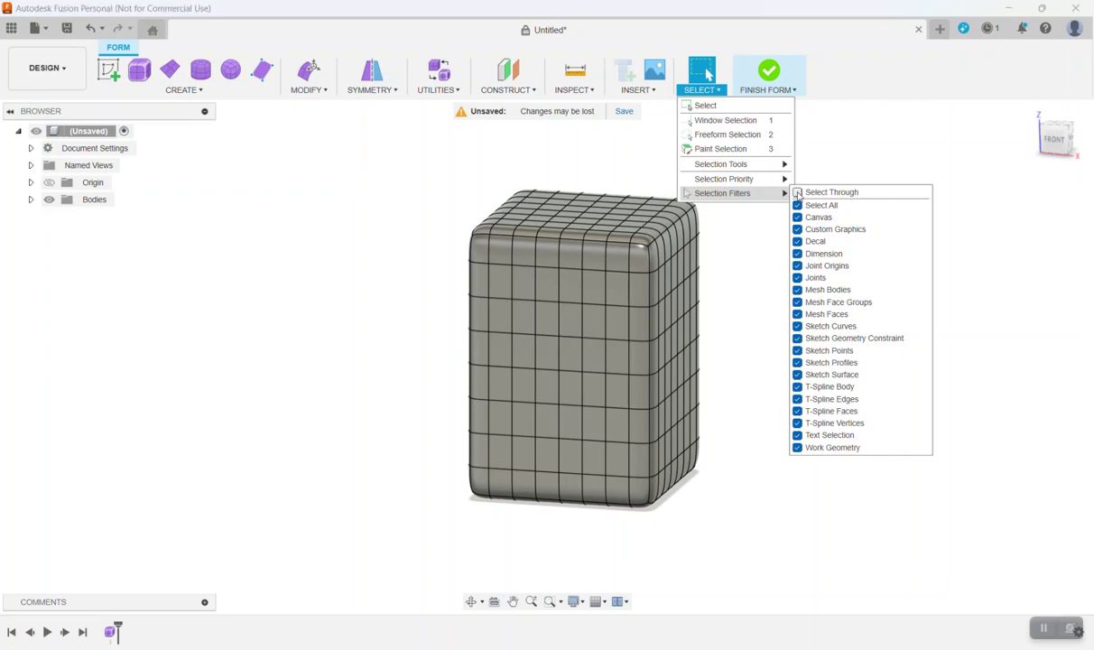
pyautogui.click(982, 179)
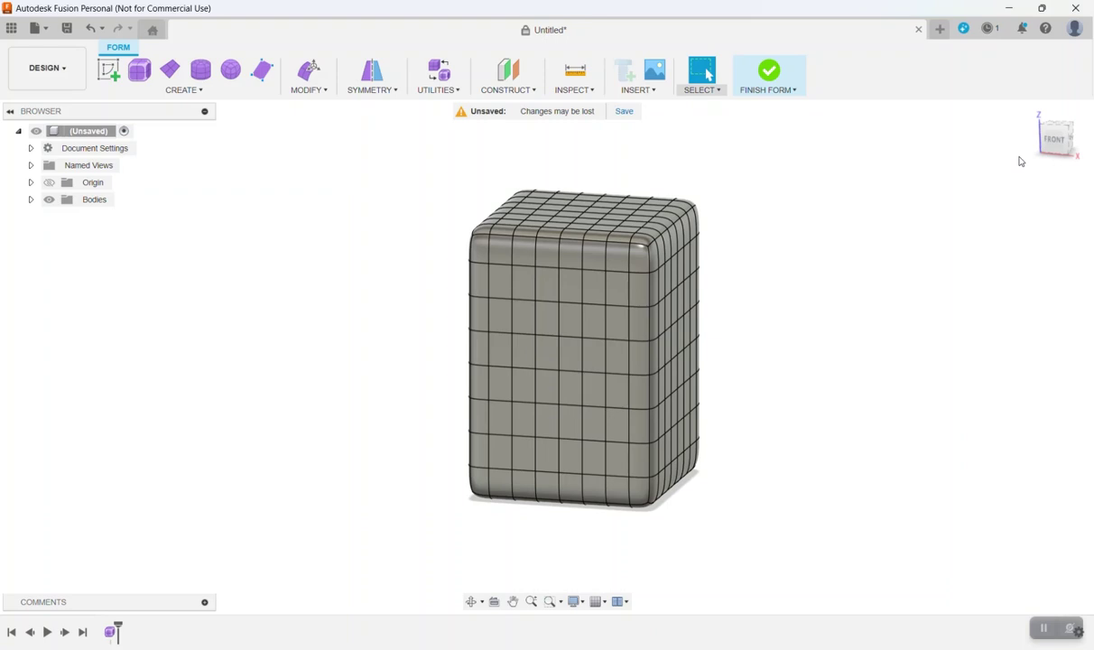
# Step: Select the whole T-Spline box and crease all its edges to make the box sharp-edged
pyautogui.moveTo(363, 145); pyautogui.dragTo(769, 523)
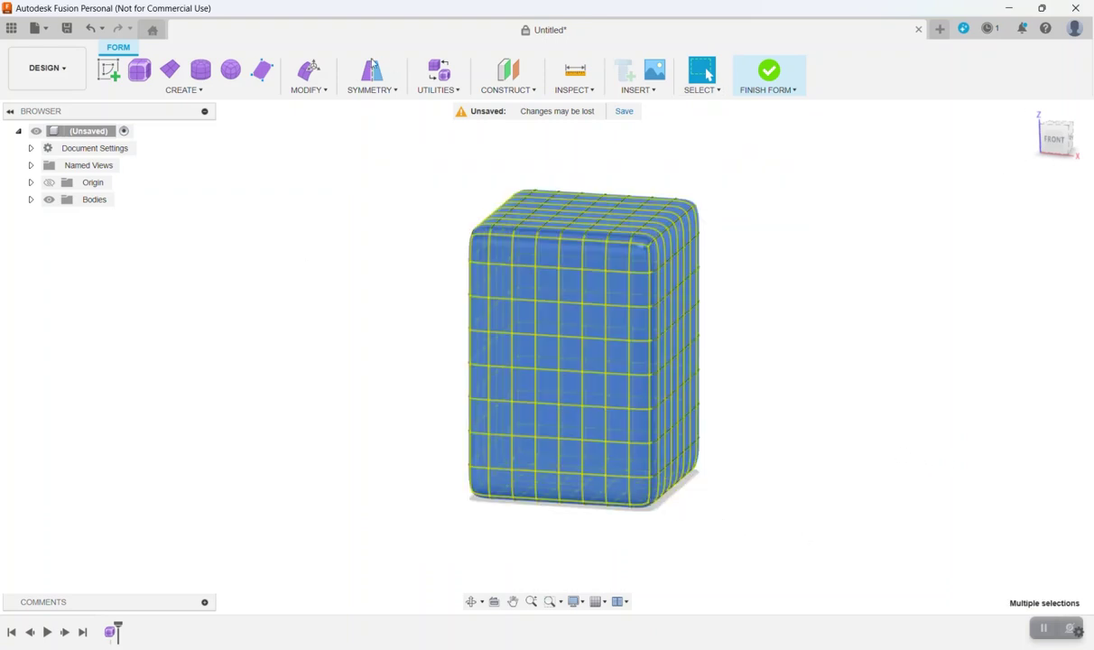
pyautogui.click(312, 92)
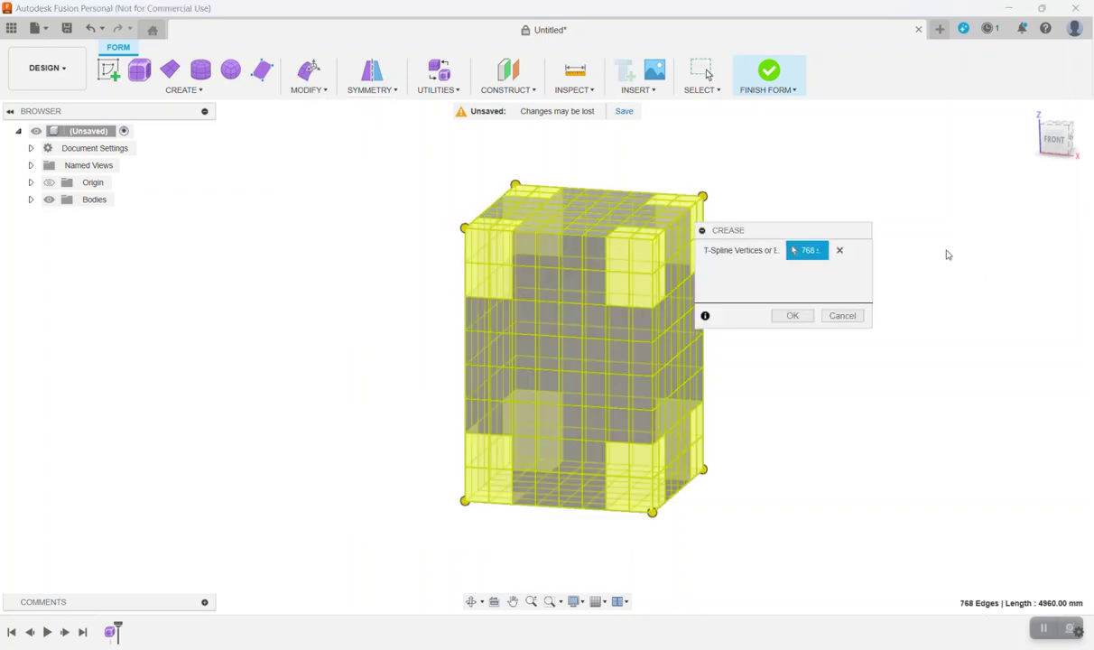
pyautogui.click(788, 315)
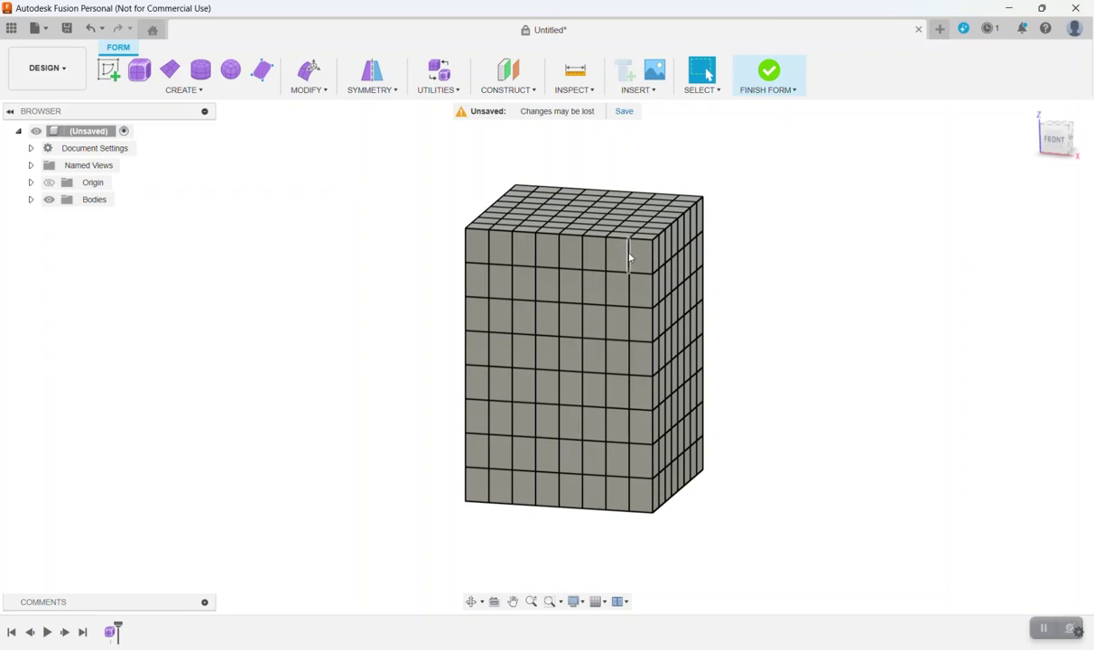
# Step: Show the box squarely from the back and disable the Select Through selection filter
pyautogui.moveTo(1057, 142); pyautogui.dragTo(1009, 106)
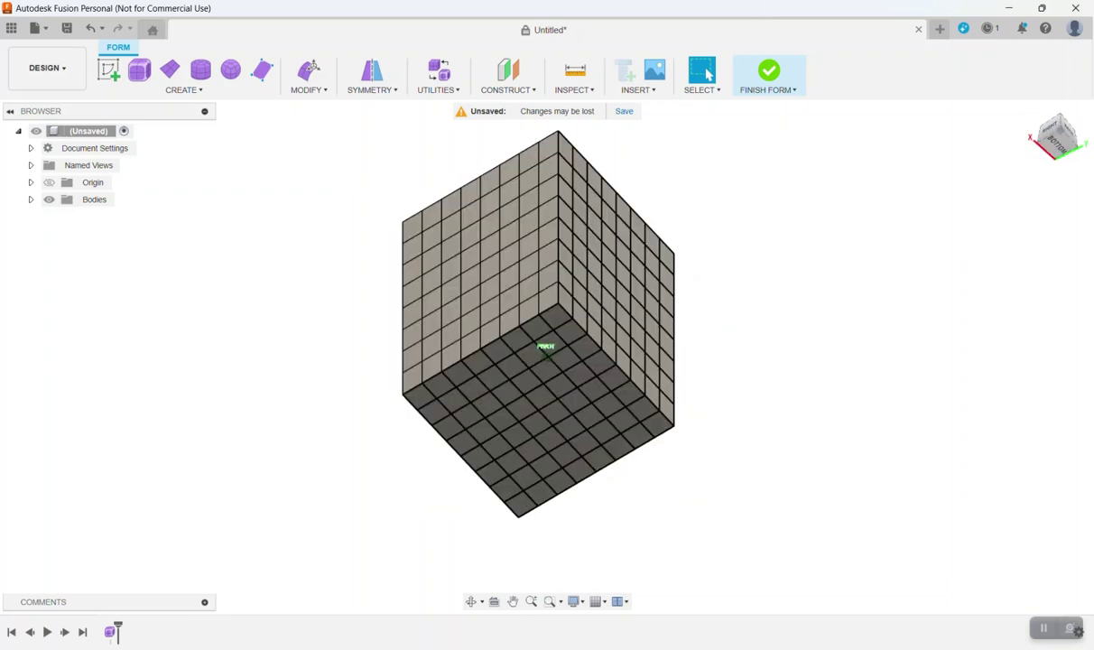
pyautogui.keyDown('shift'); pyautogui.moveTo(546, 350); pyautogui.dragTo(546, 348, button='middle'); pyautogui.keyUp('shift')
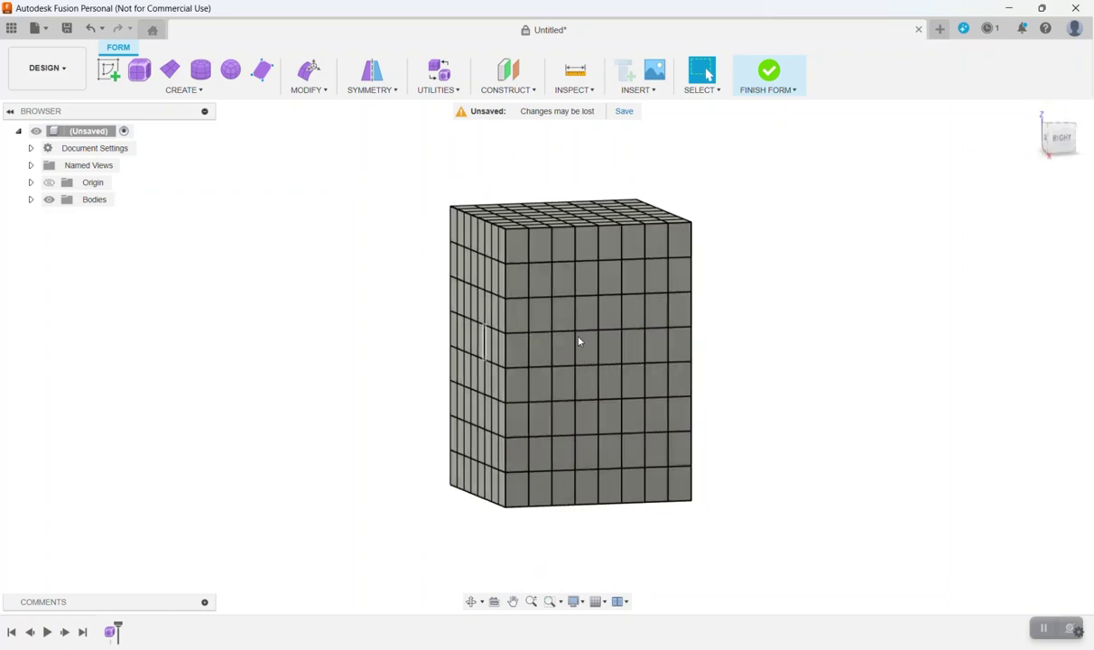
pyautogui.click(657, 281)
pyautogui.click(1049, 137)
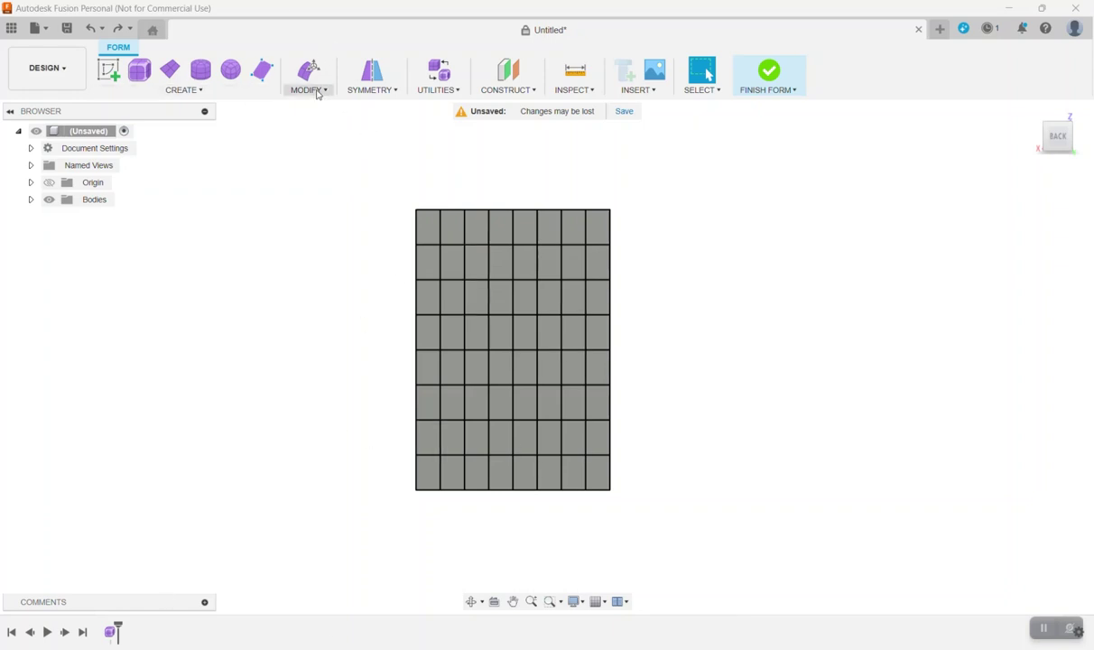
pyautogui.click(699, 90)
pyautogui.moveTo(721, 194)
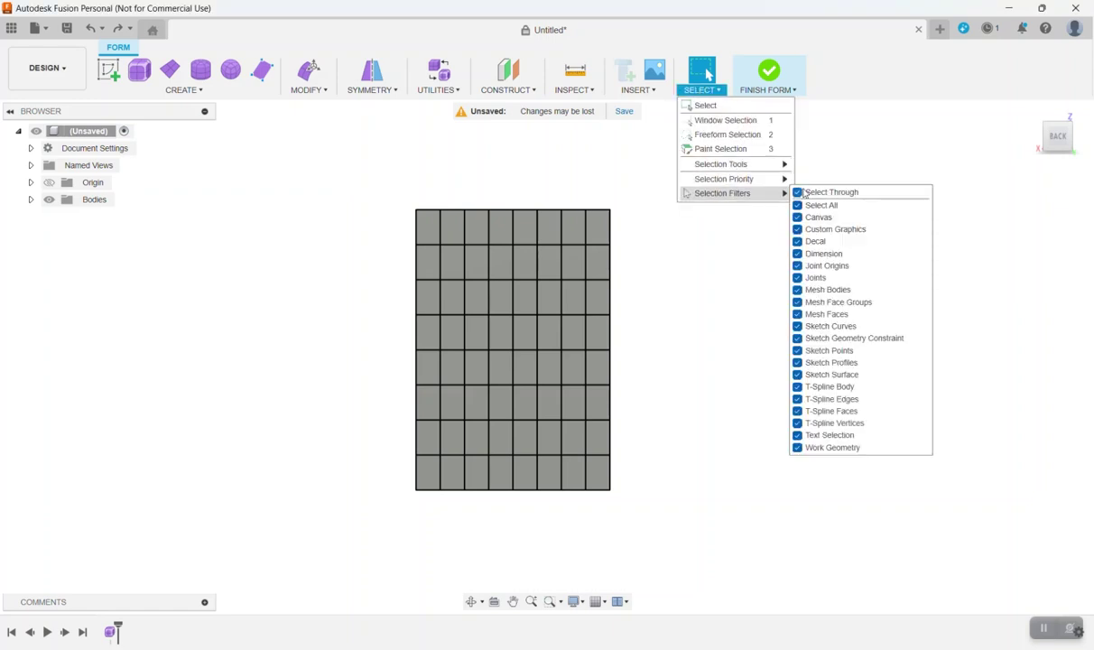
pyautogui.click(797, 193)
pyautogui.click(729, 288)
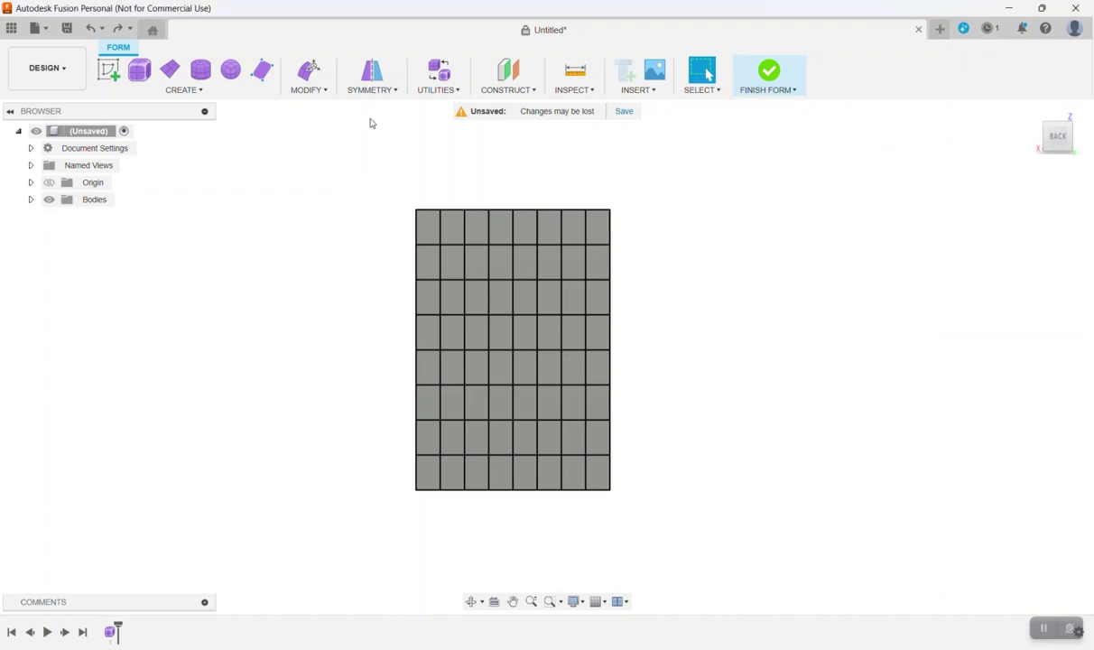
# Step: Insert a zigzag of points across the top row of the box's back side, splitting each face with a rising diagonal in Simple mode
pyautogui.click(302, 90)
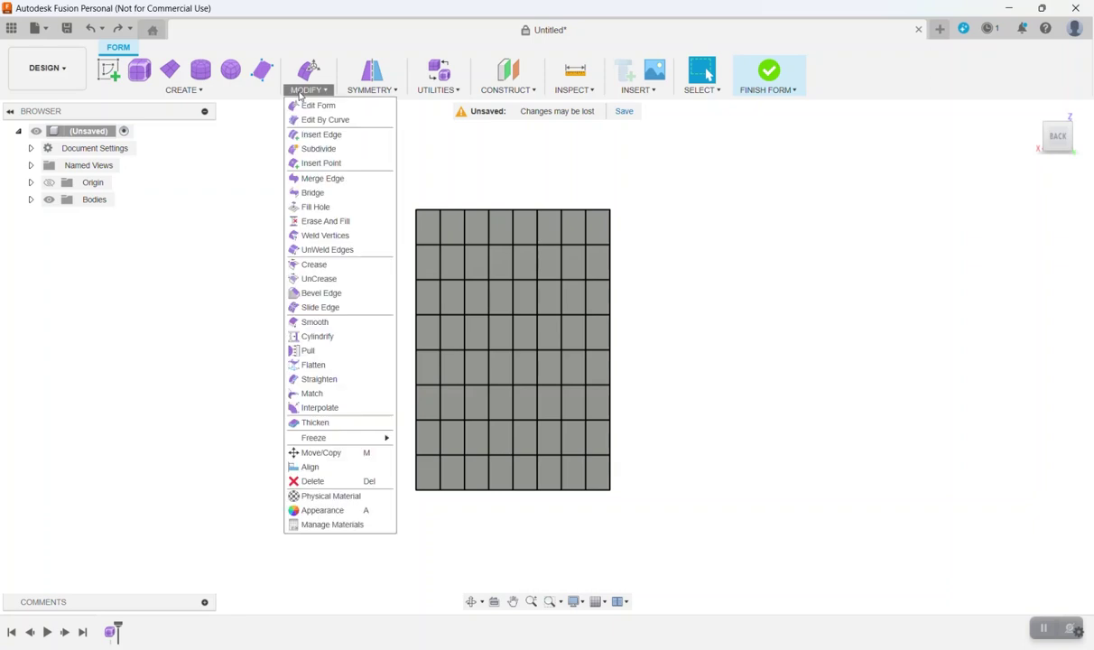
pyautogui.click(331, 164)
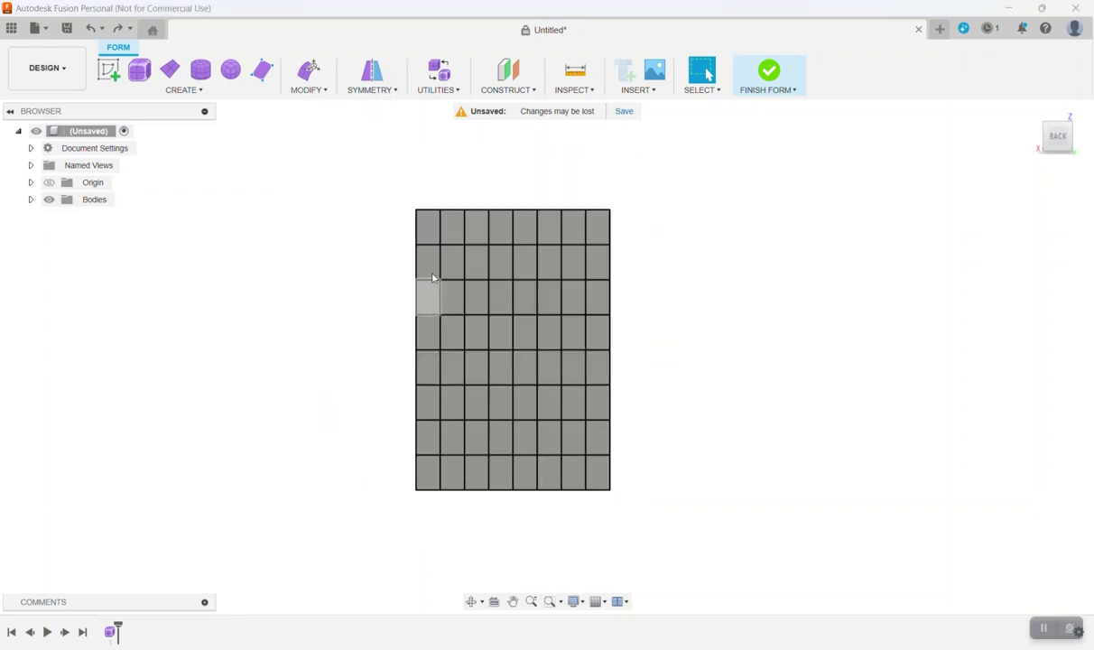
pyautogui.scroll(2, 437, 233)
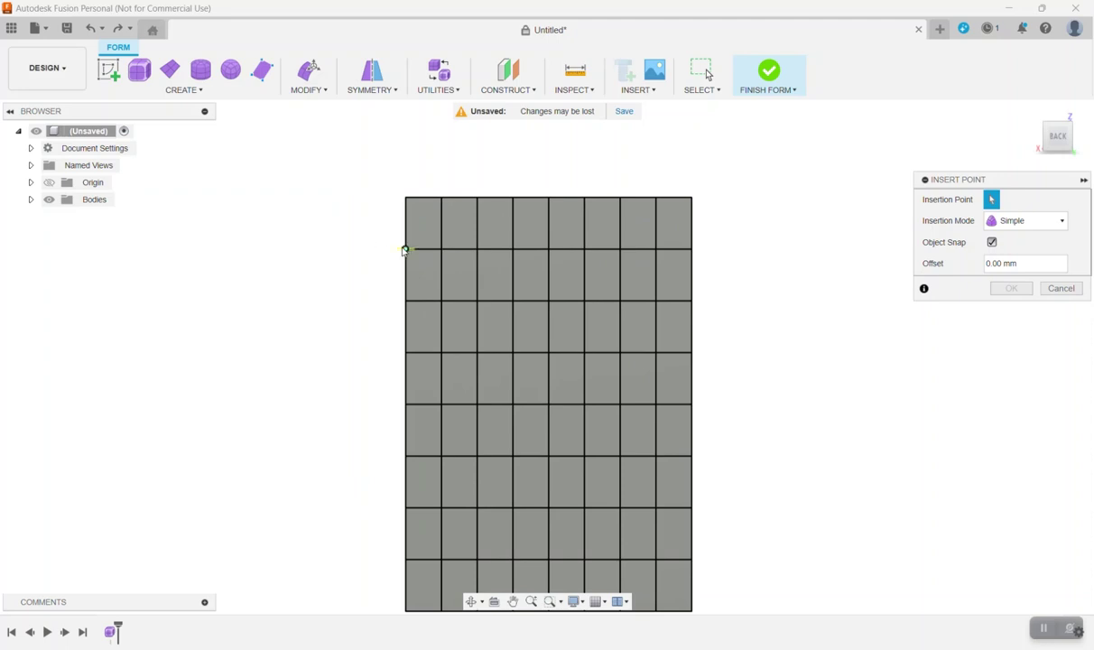
pyautogui.click(405, 249)
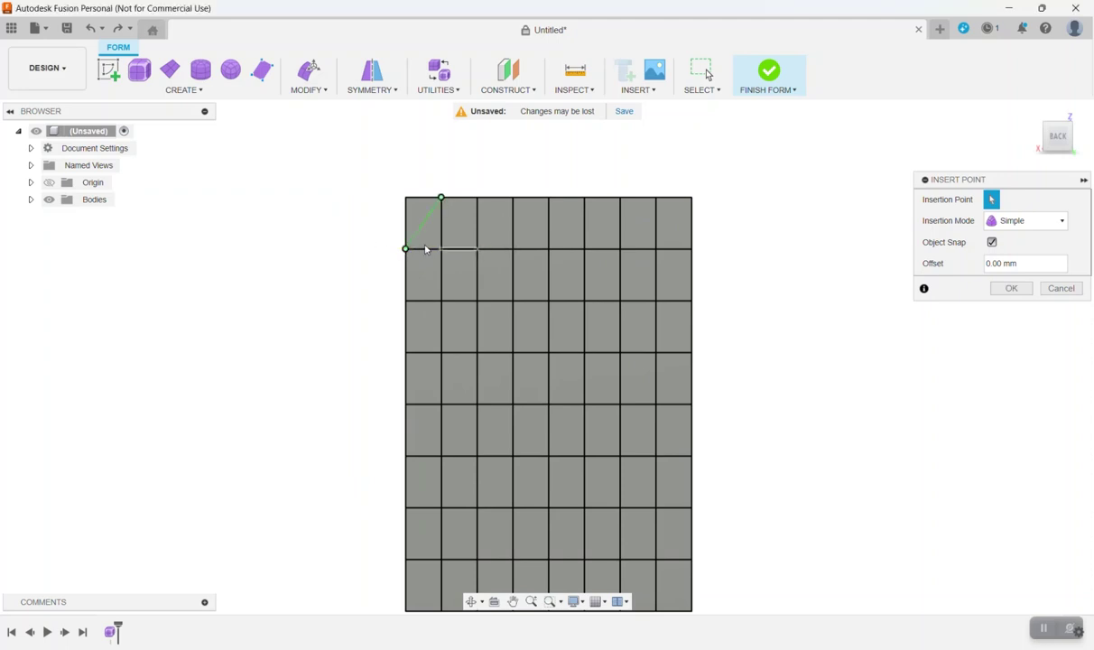
pyautogui.click(441, 248)
pyautogui.click(476, 196)
pyautogui.click(476, 248)
pyautogui.click(513, 197)
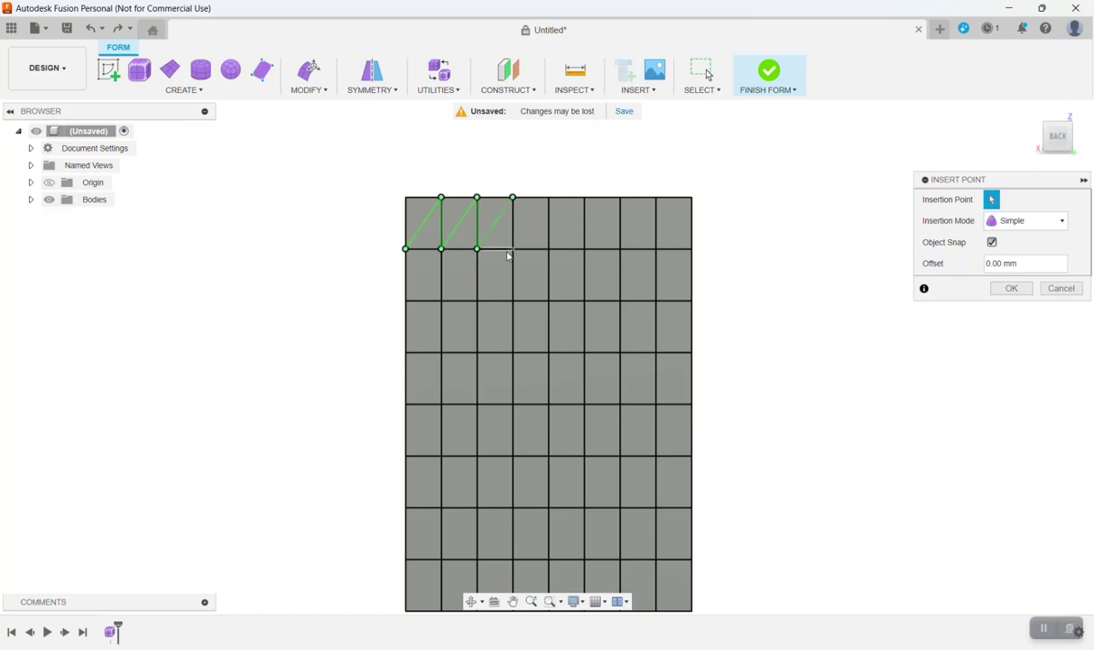
pyautogui.click(512, 249)
pyautogui.click(548, 248)
pyautogui.click(584, 198)
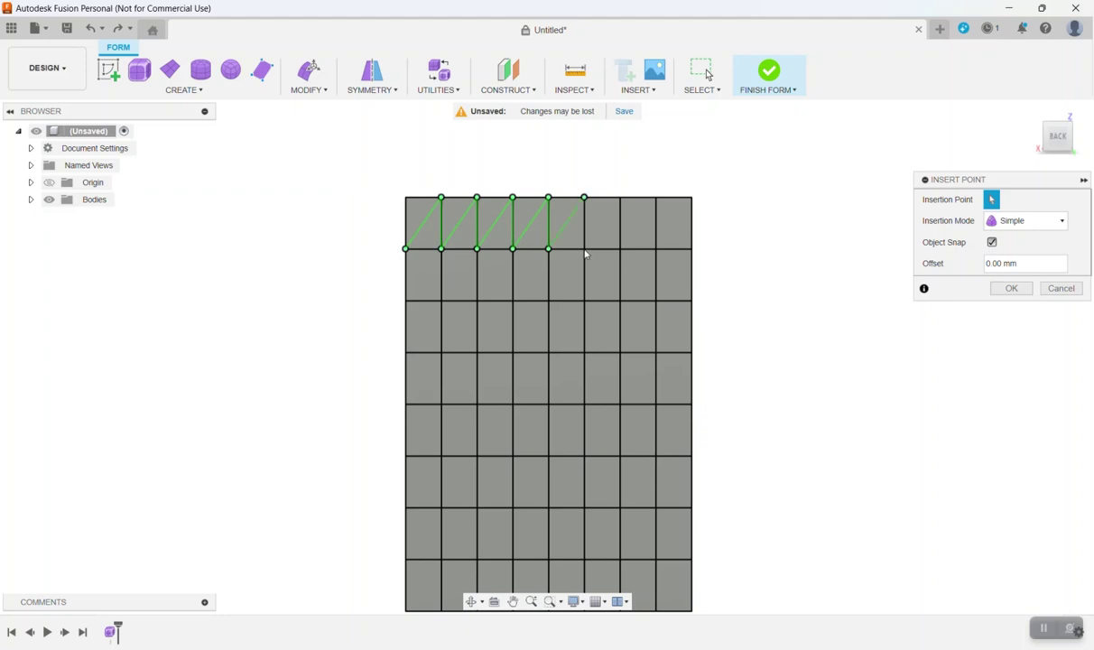
pyautogui.click(584, 248)
pyautogui.click(620, 197)
pyautogui.click(620, 248)
pyautogui.click(656, 196)
pyautogui.click(656, 248)
pyautogui.click(691, 197)
pyautogui.click(691, 248)
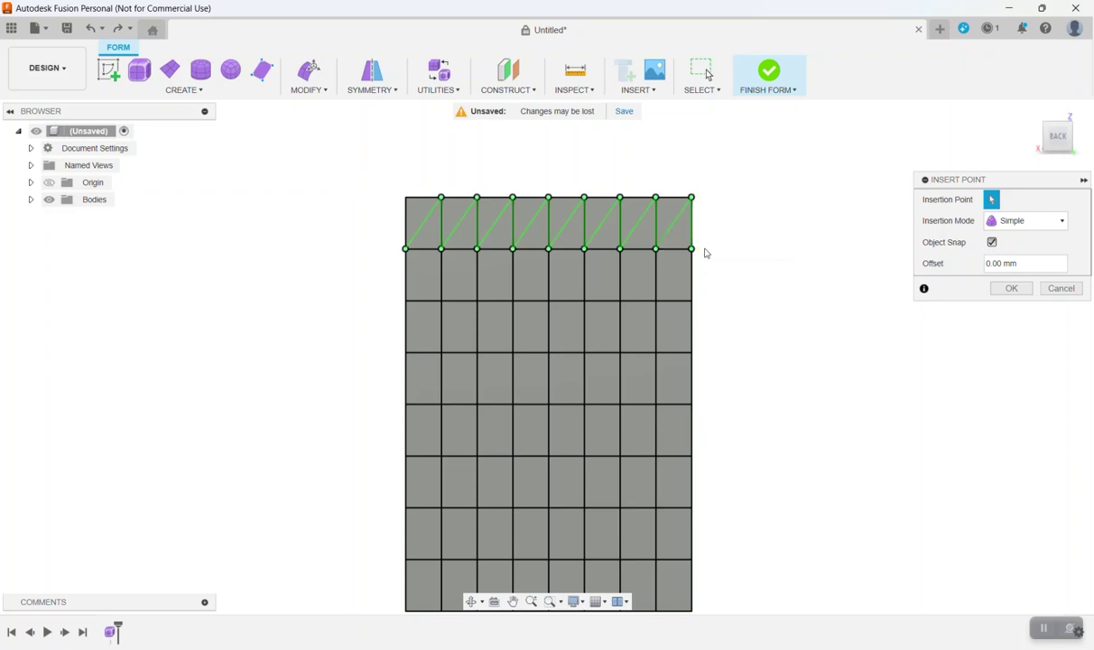
pyautogui.rightClick(723, 236)
pyautogui.click(1060, 291)
pyautogui.click(1012, 288)
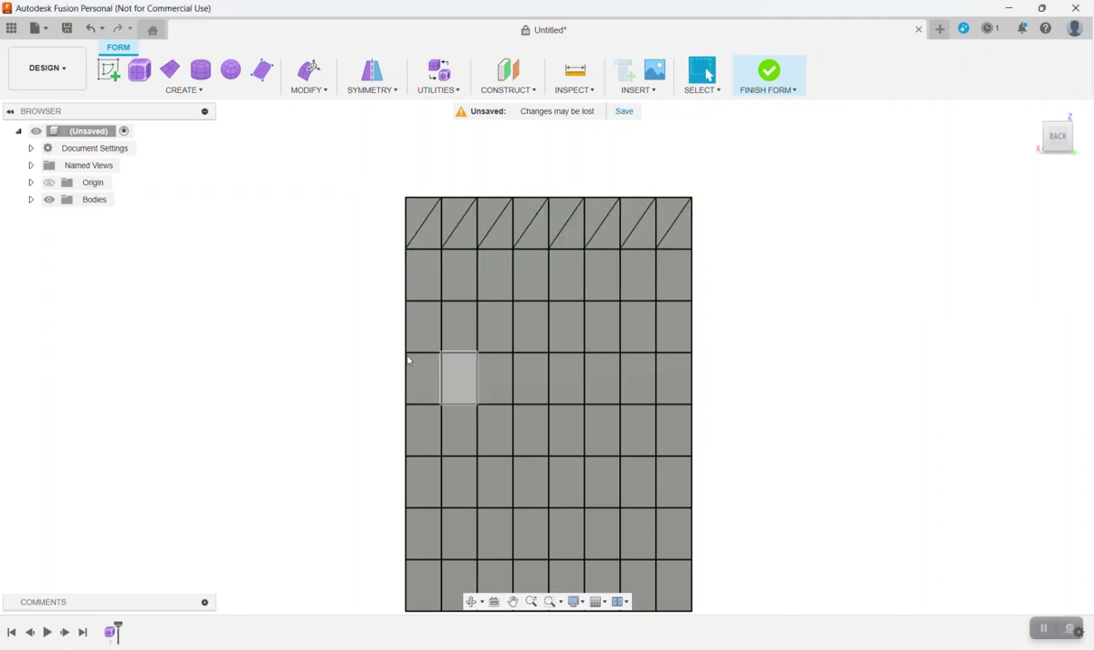
# Step: Insert a zigzag of points across the second row of the box's back side, splitting each face with a rising diagonal in Simple mode
pyautogui.rightClick(770, 241)
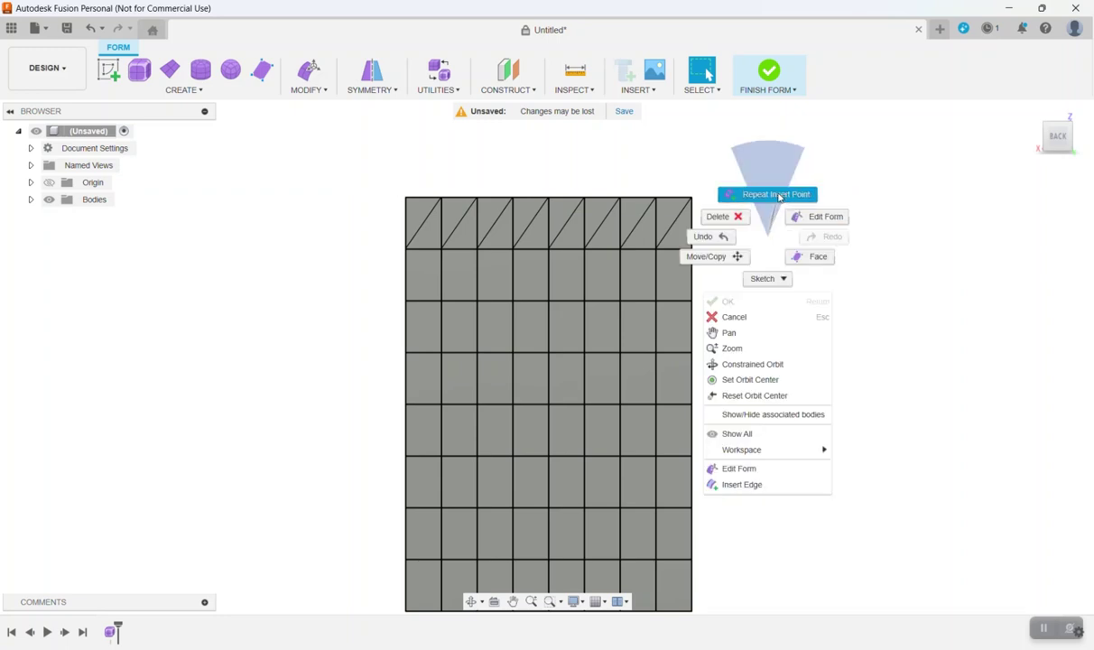
pyautogui.click(776, 195)
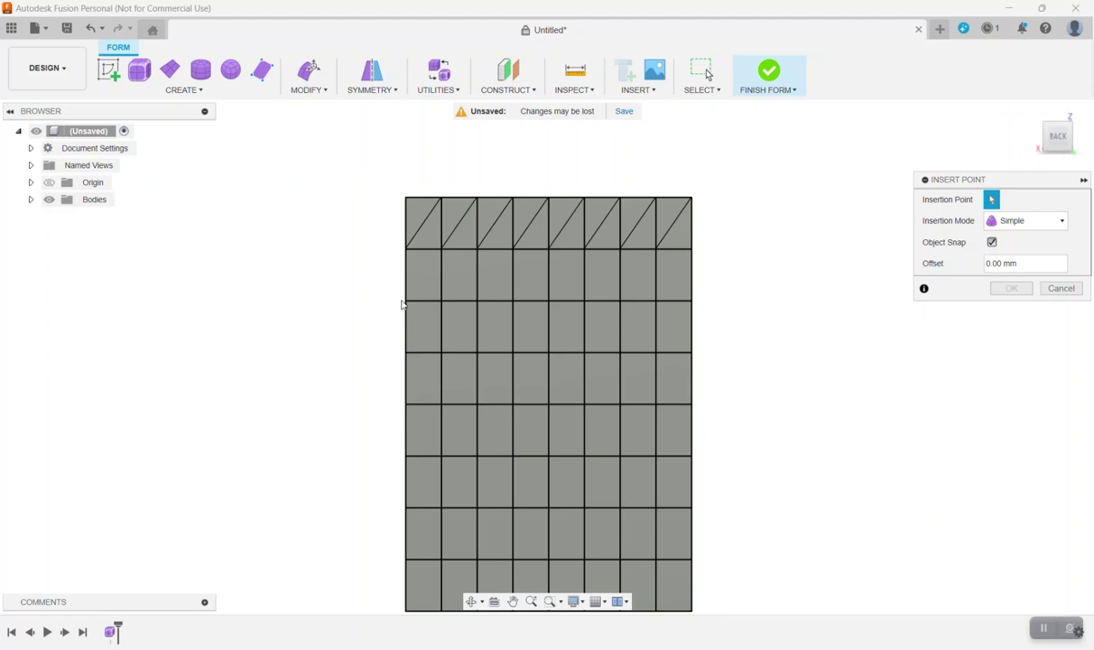
pyautogui.click(405, 301)
pyautogui.click(441, 248)
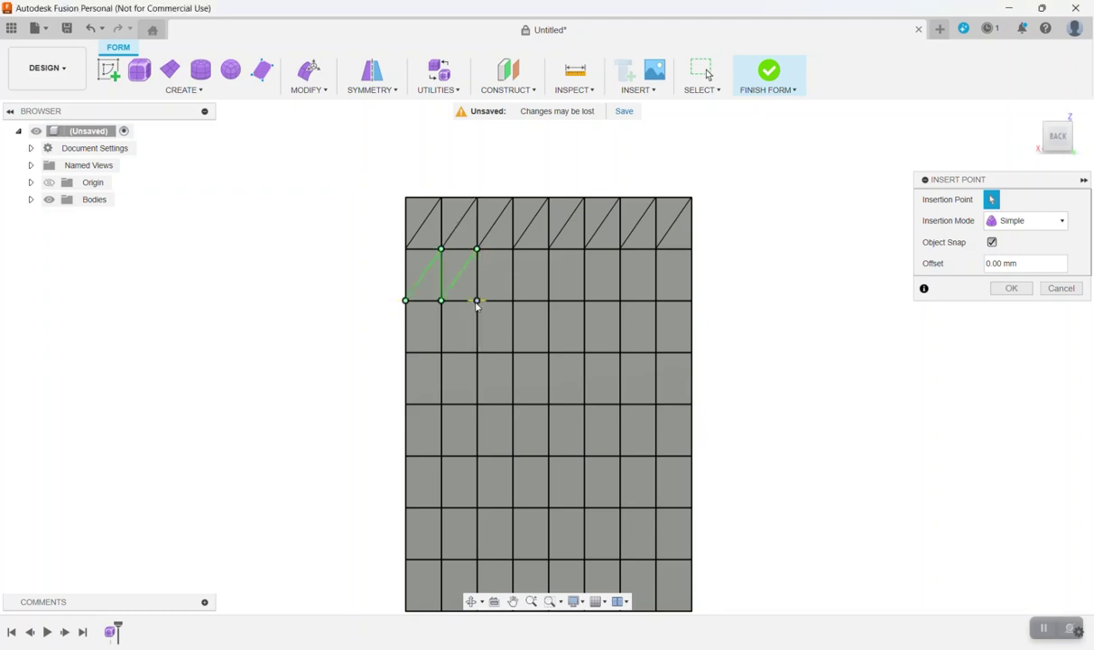
pyautogui.click(477, 301)
pyautogui.click(513, 249)
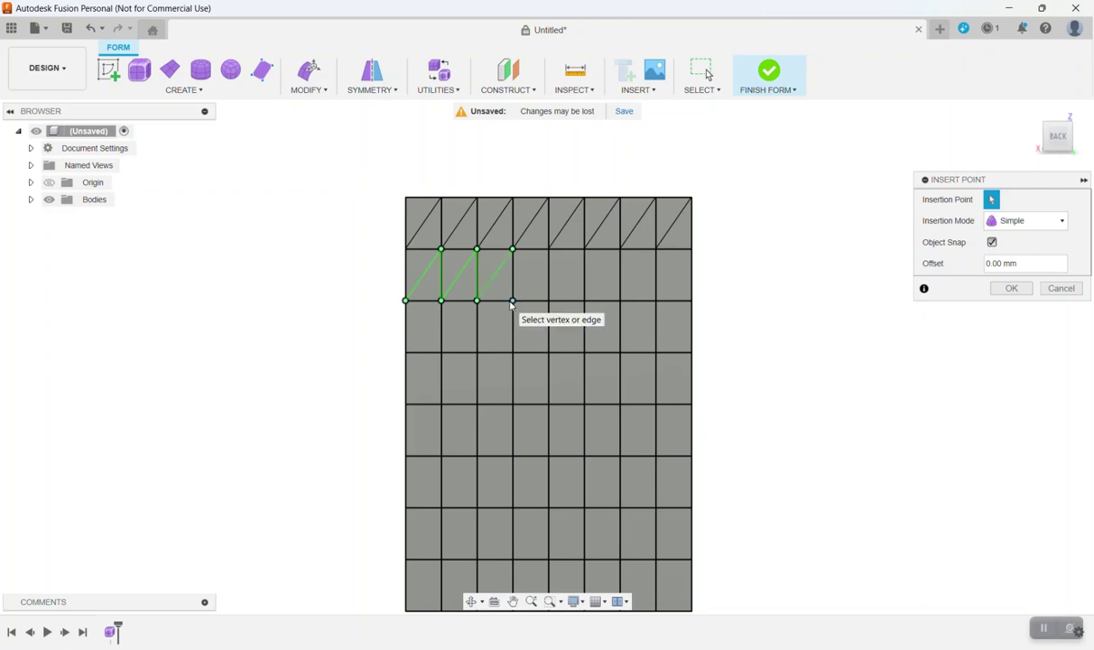
pyautogui.click(513, 300)
pyautogui.click(549, 249)
pyautogui.click(547, 249)
pyautogui.click(549, 301)
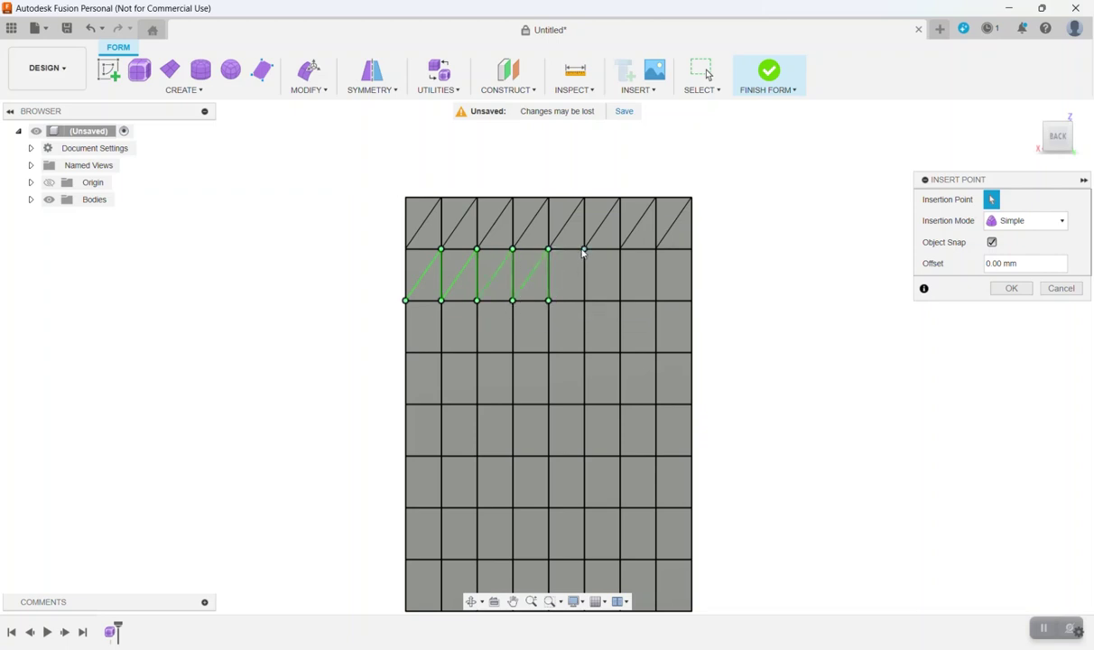
pyautogui.click(584, 249)
pyautogui.click(584, 301)
pyautogui.click(620, 249)
pyautogui.click(620, 300)
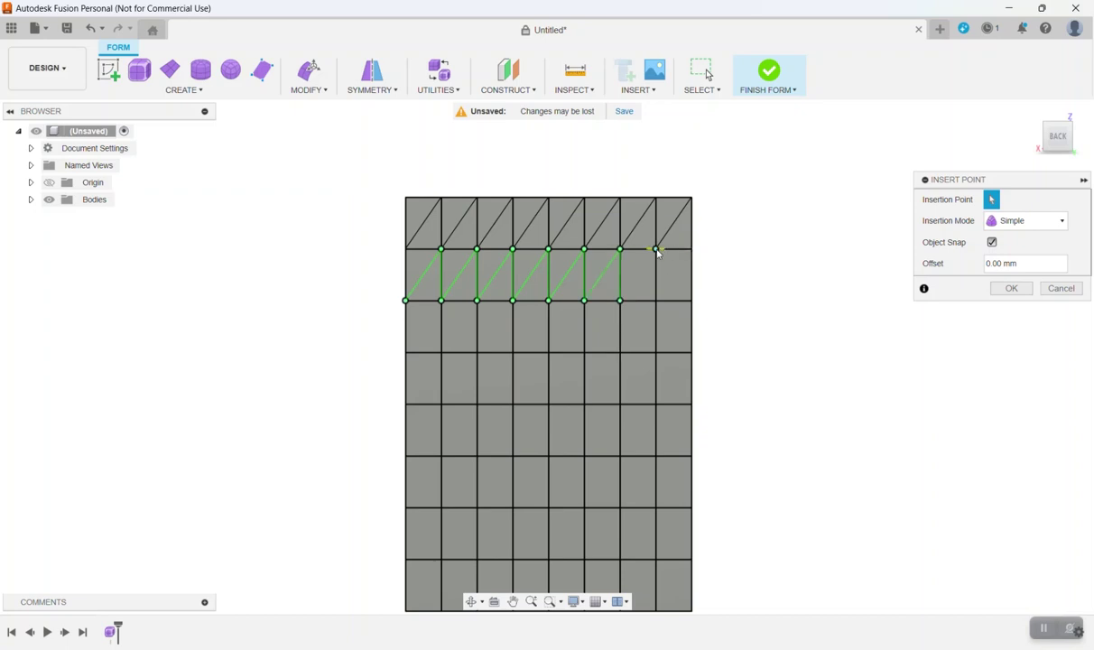
pyautogui.click(656, 249)
pyautogui.click(657, 301)
pyautogui.click(692, 301)
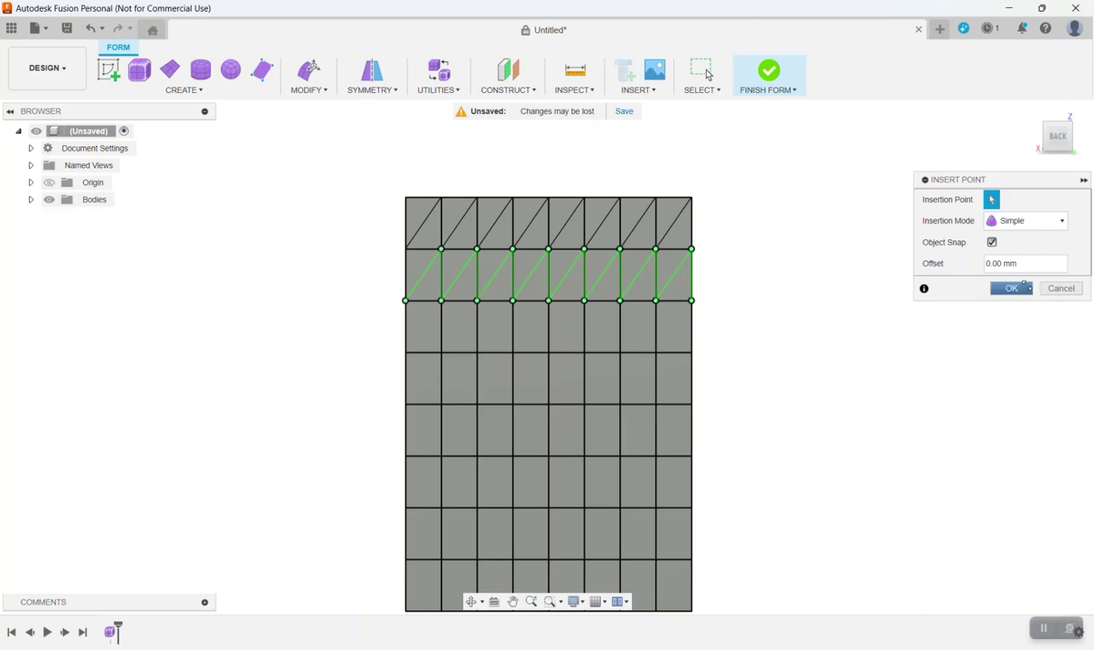
pyautogui.click(1010, 287)
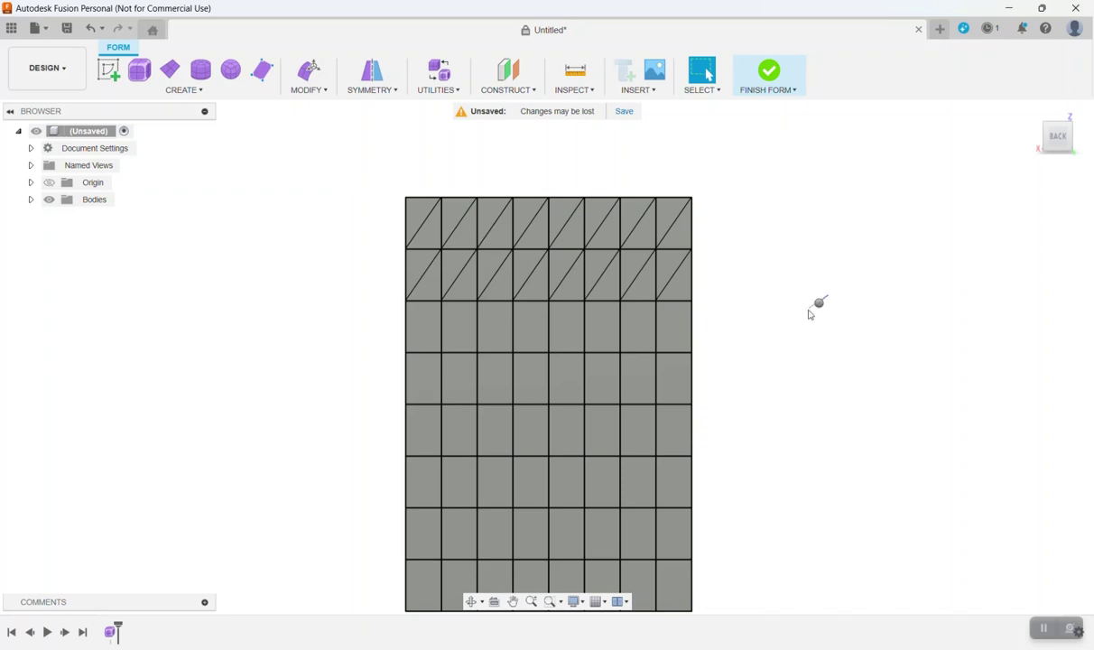
# Step: Insert a Simple-mode zigzag of points across the third row of the back side, splitting each face with a rising diagonal
pyautogui.rightClick(814, 310)
pyautogui.click(820, 259)
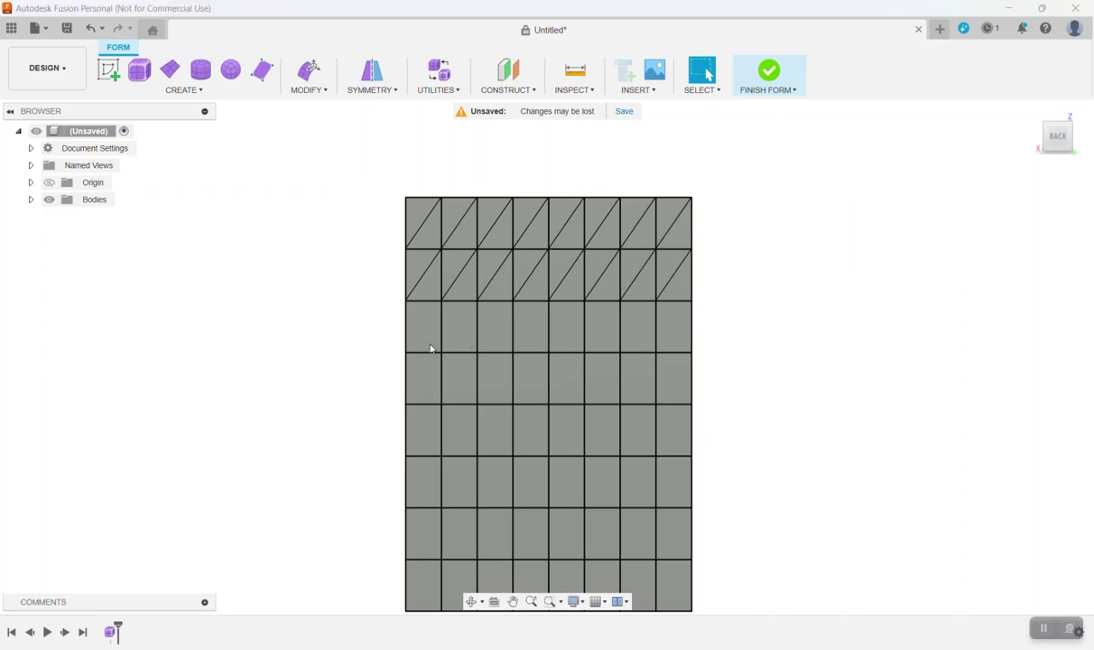
pyautogui.click(405, 352)
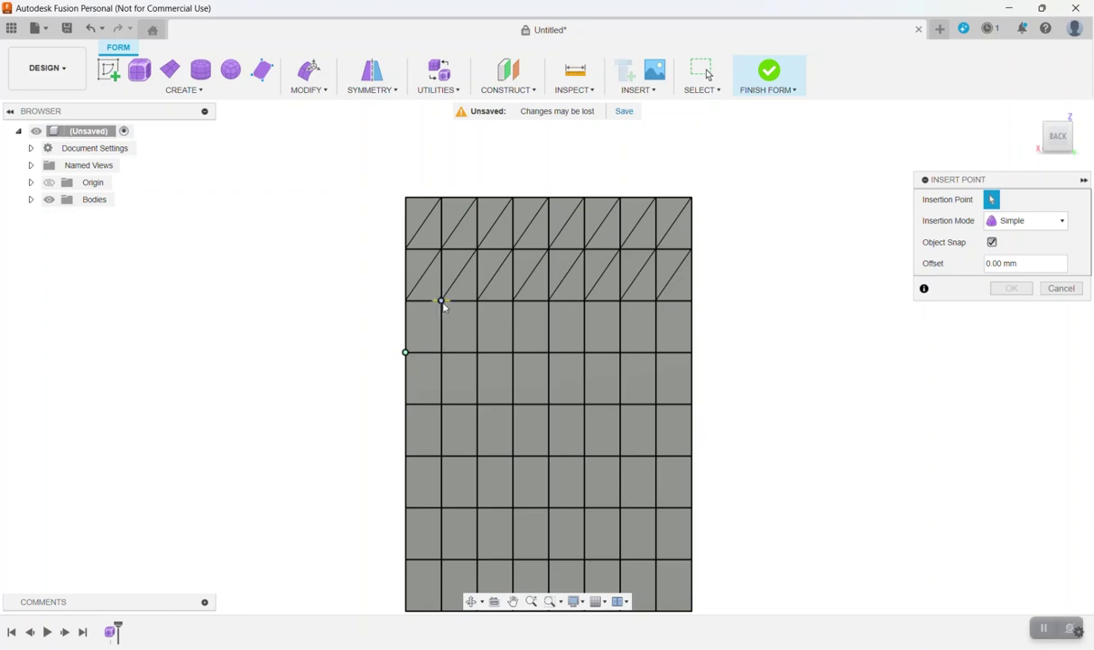
pyautogui.click(441, 352)
pyautogui.click(476, 300)
pyautogui.click(477, 352)
pyautogui.click(512, 300)
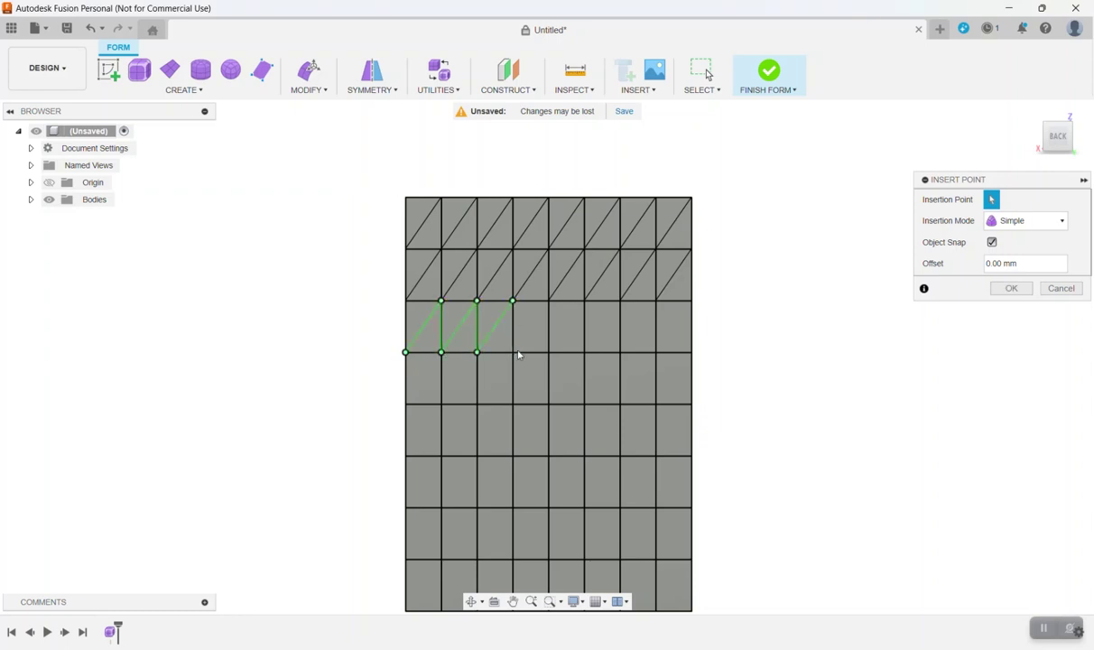
pyautogui.click(513, 352)
pyautogui.click(548, 299)
pyautogui.click(548, 352)
pyautogui.click(583, 299)
pyautogui.click(584, 352)
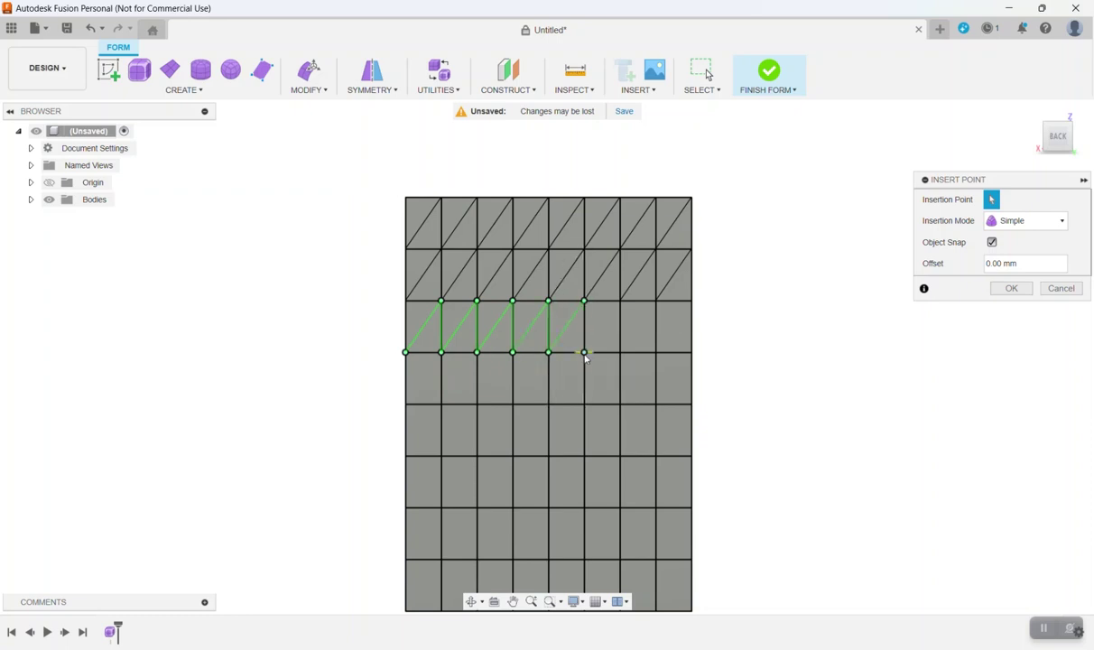
pyautogui.click(620, 299)
pyautogui.click(620, 352)
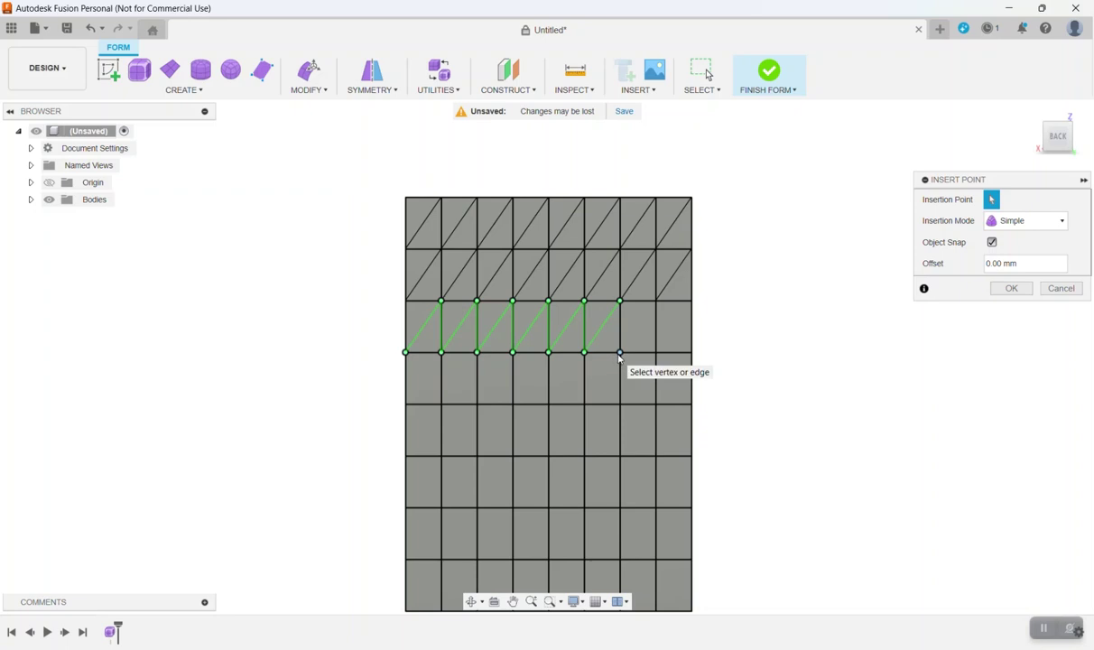
pyautogui.click(619, 353)
pyautogui.click(656, 352)
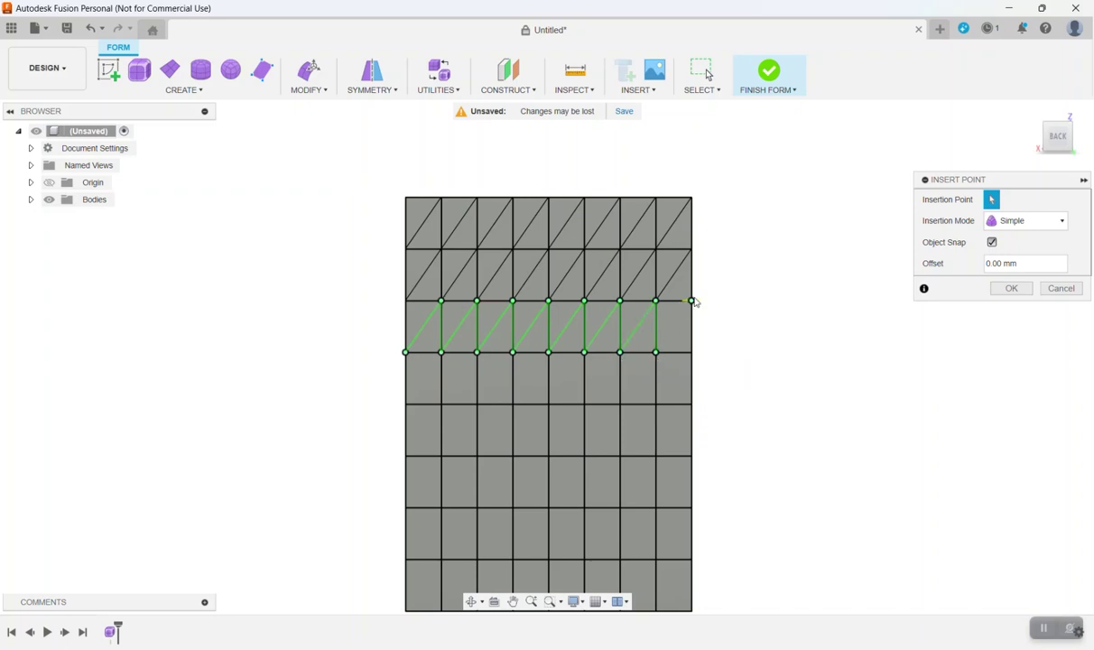
pyautogui.click(691, 353)
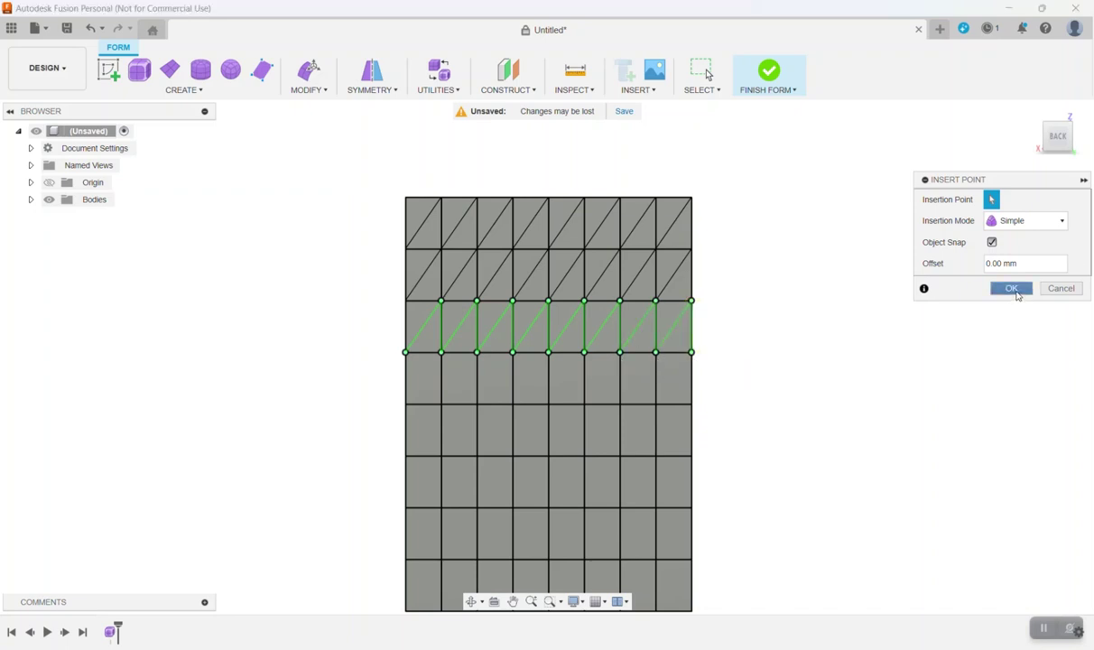
pyautogui.click(1010, 288)
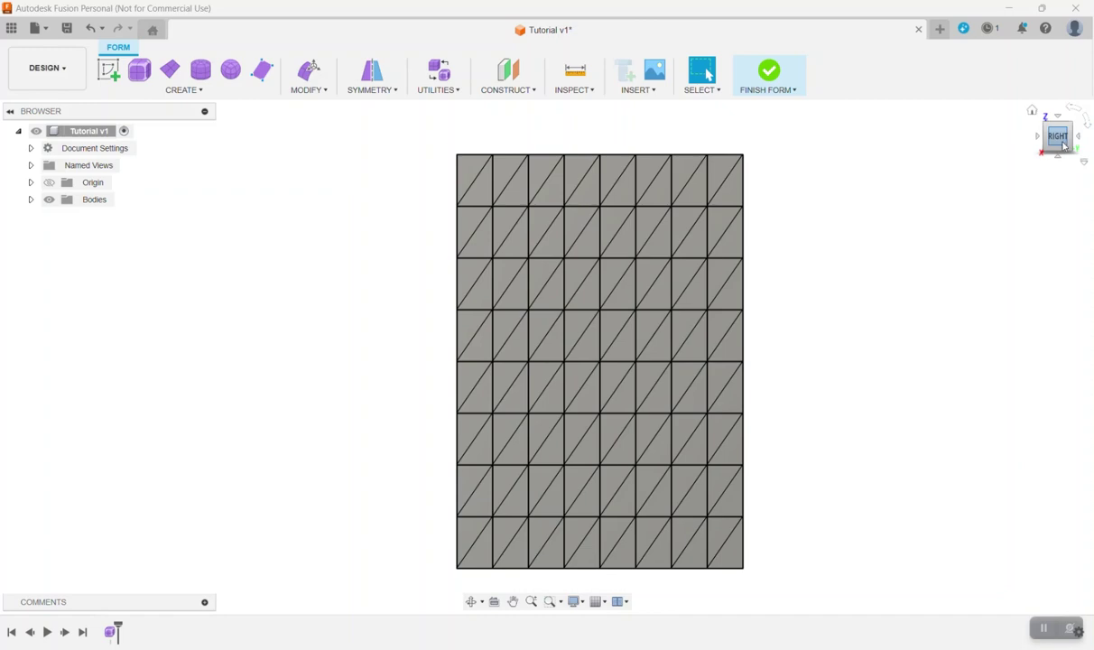
# Step: Save a new version of the design with the version description User Saved
pyautogui.moveTo(1062, 145)
pyautogui.mouseDown()
pyautogui.moveTo(1037, 158)
pyautogui.moveTo(997, 139)
pyautogui.moveTo(959, 139)
pyautogui.mouseUp()
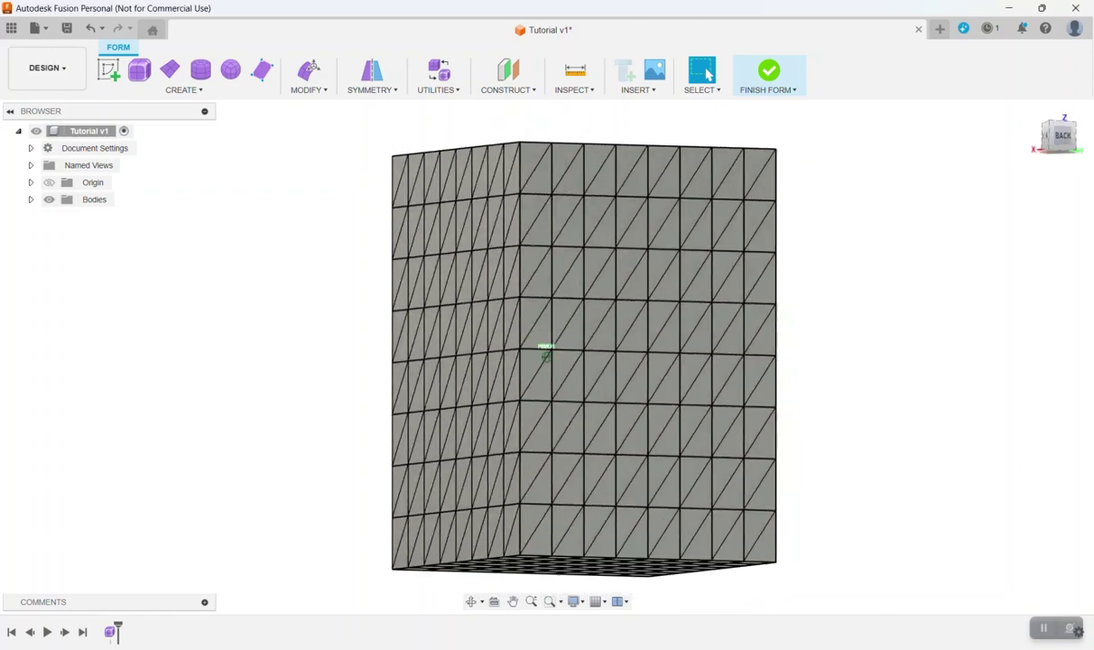
pyautogui.keyDown('shift'); pyautogui.moveTo(545, 350); pyautogui.dragTo(545, 349, button='middle'); pyautogui.keyUp('shift')
pyautogui.click(1058, 136)
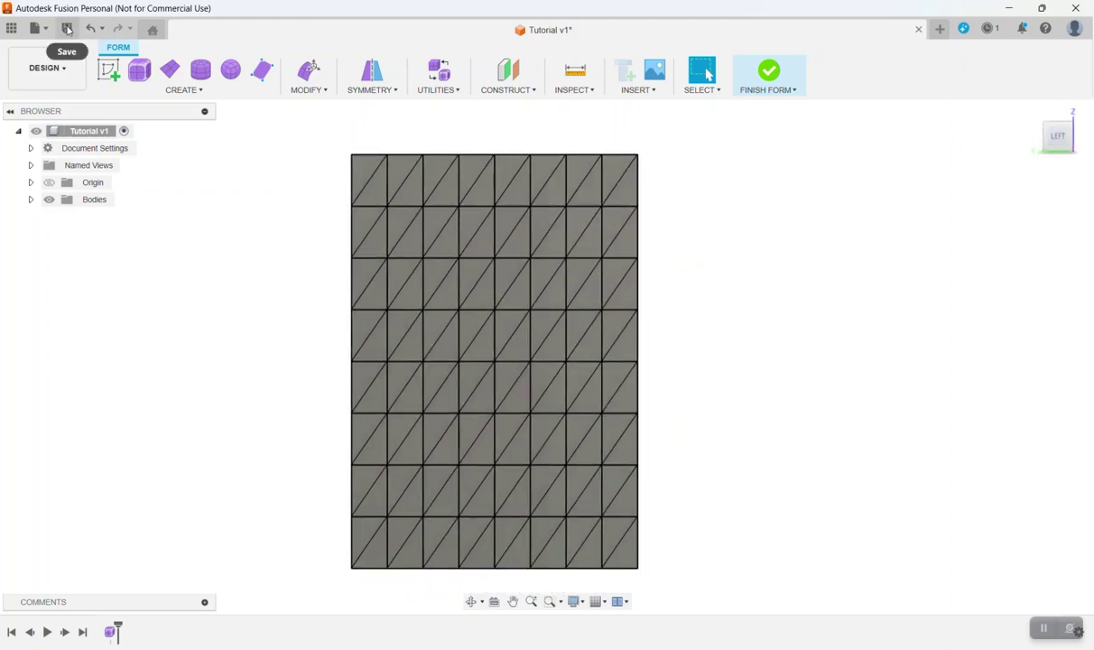
pyautogui.click(68, 30)
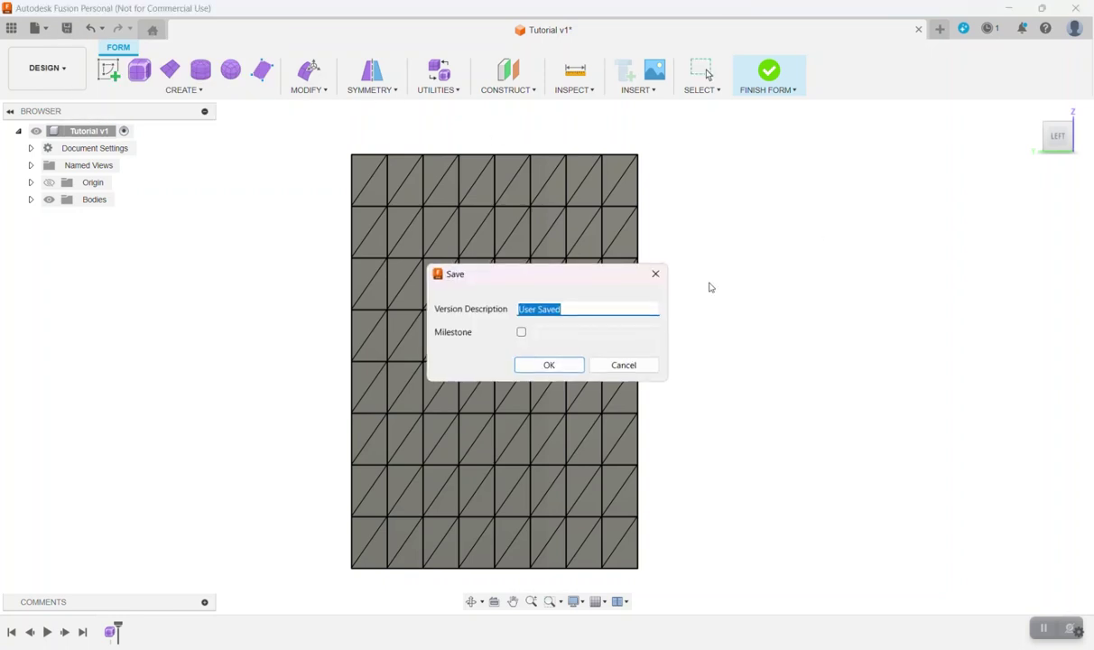
pyautogui.click(551, 365)
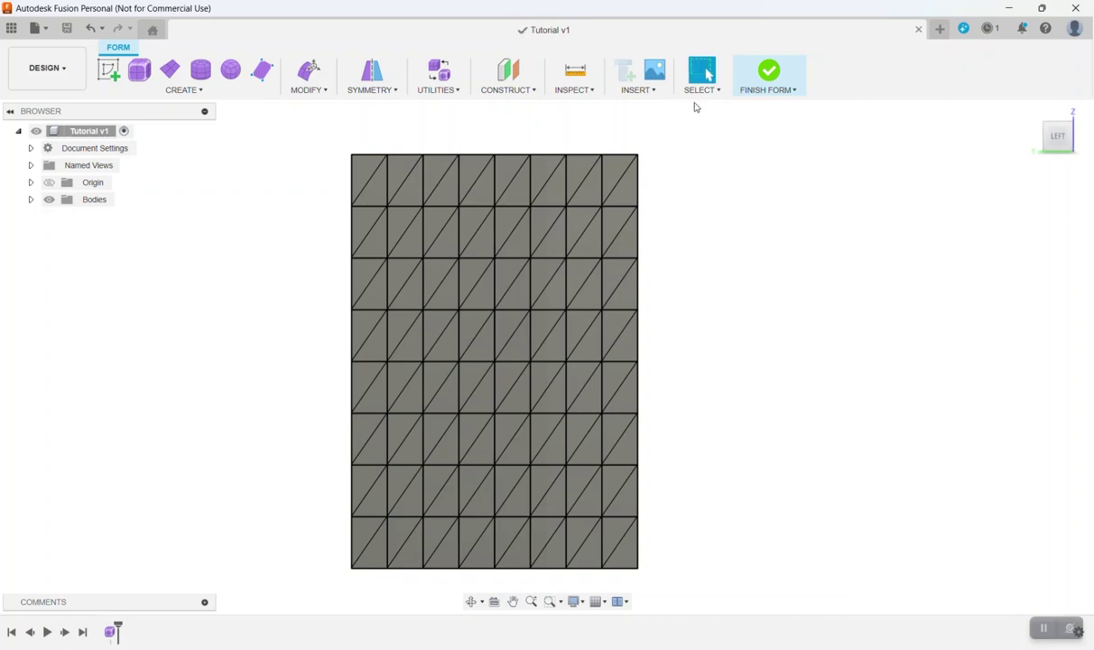
# Step: Enable the Select Through selection filter so the box's hidden edges can also be selected
pyautogui.click(700, 90)
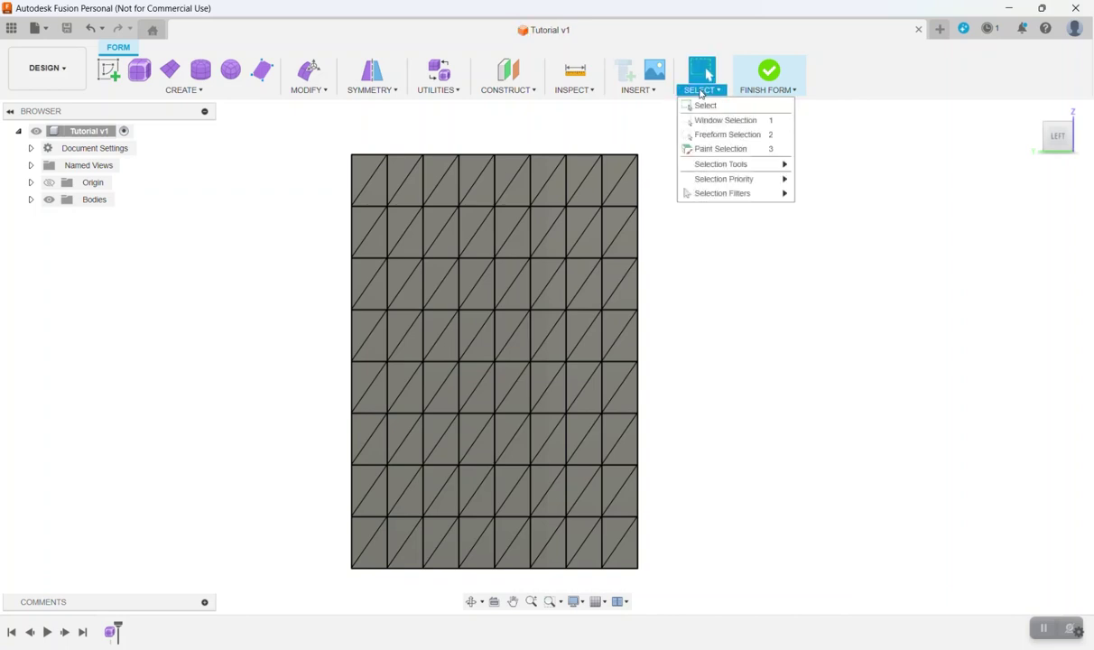
pyautogui.moveTo(731, 193)
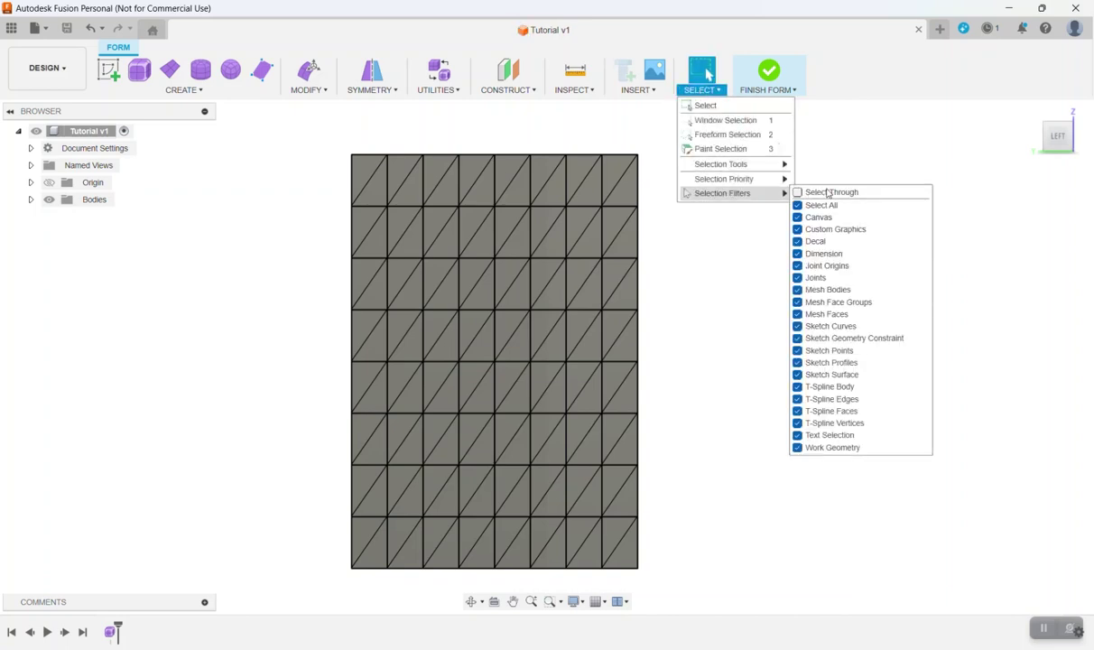
pyautogui.click(797, 192)
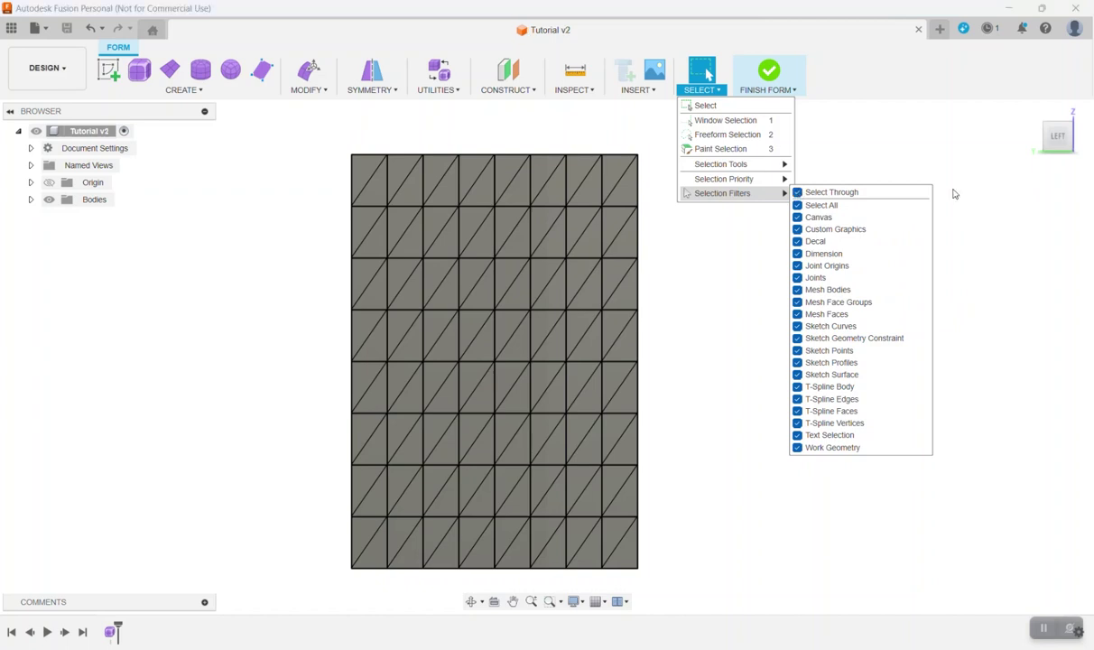
pyautogui.click(930, 136)
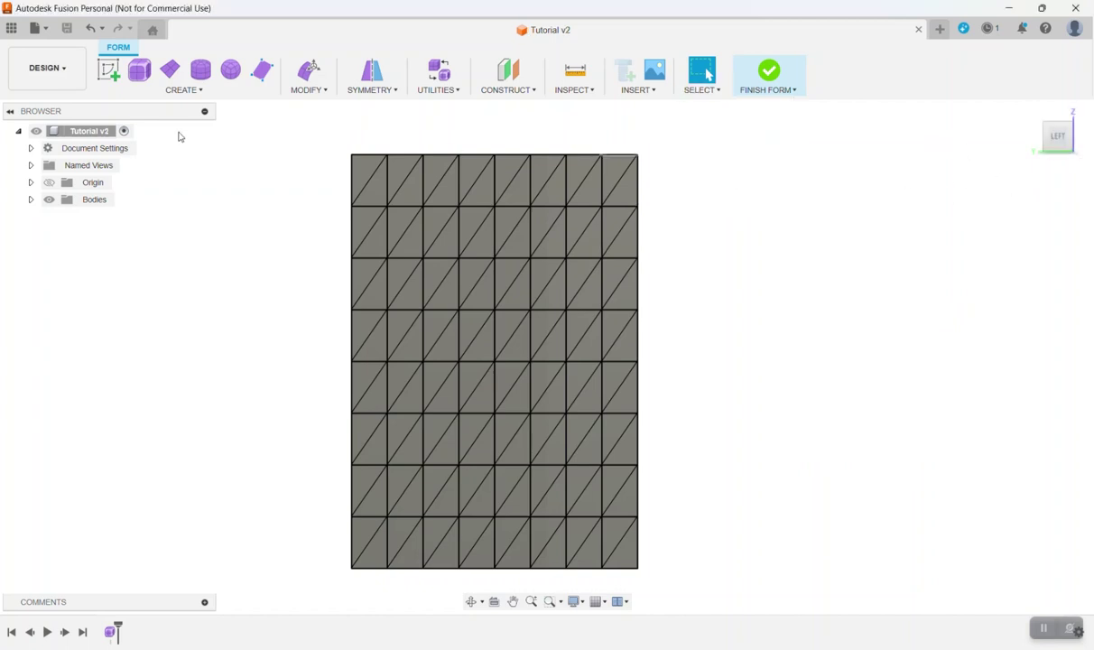
# Step: Select the whole triangulated box and crease all its edges, including the inserted diagonals
pyautogui.moveTo(286, 137); pyautogui.dragTo(720, 572)
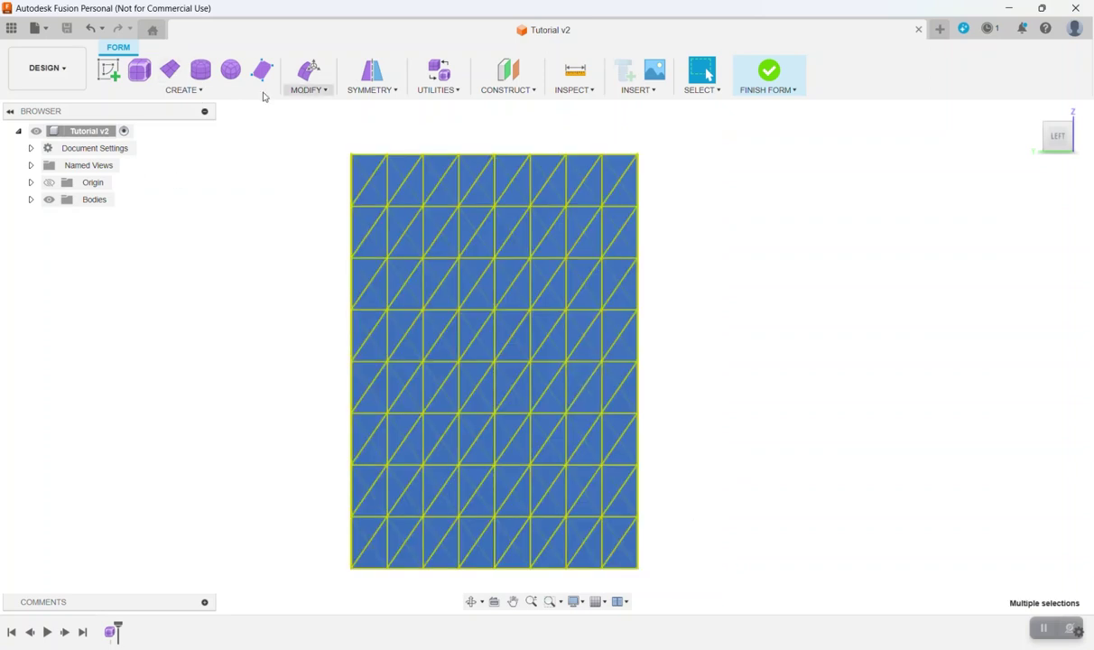
pyautogui.click(324, 91)
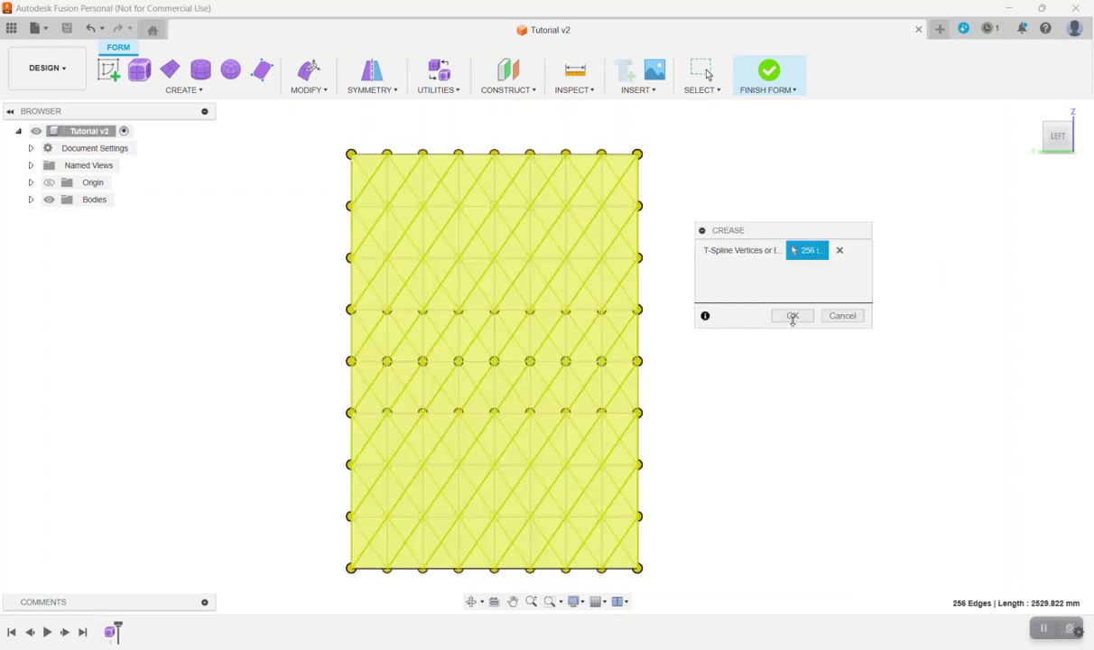
pyautogui.click(792, 315)
pyautogui.moveTo(1055, 137)
pyautogui.mouseDown()
pyautogui.moveTo(1007, 145)
pyautogui.moveTo(889, 112)
pyautogui.moveTo(722, 105)
pyautogui.moveTo(943, 136)
pyautogui.moveTo(945, 172)
pyautogui.moveTo(1005, 116)
pyautogui.moveTo(1047, 110)
pyautogui.moveTo(1049, 140)
pyautogui.moveTo(1061, 119)
pyautogui.mouseUp()
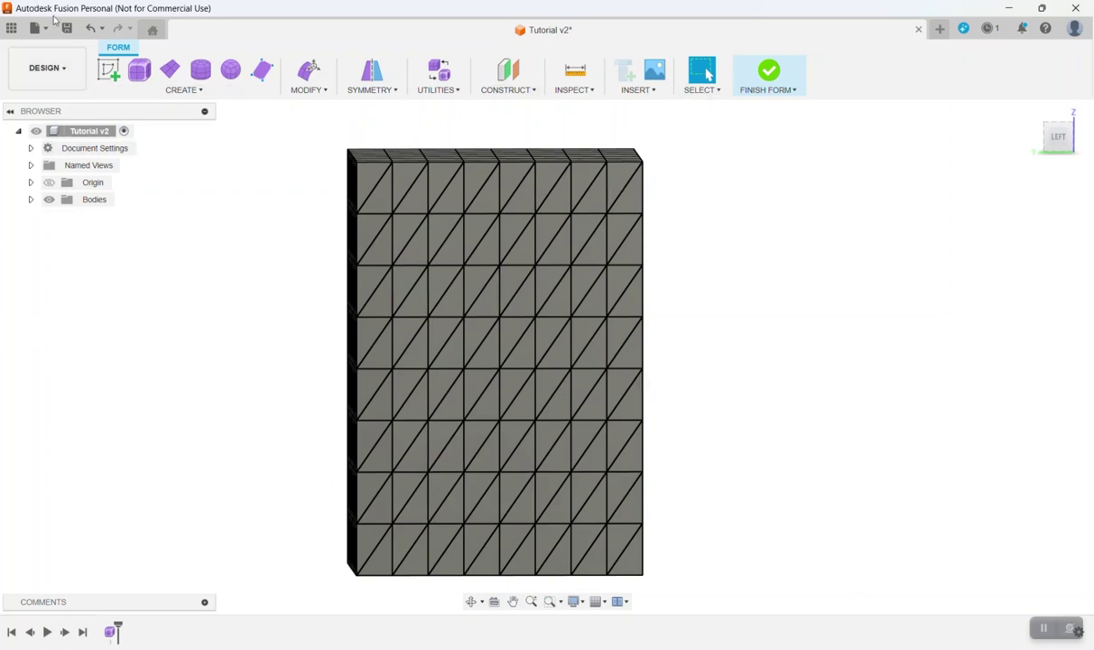
pyautogui.click(316, 94)
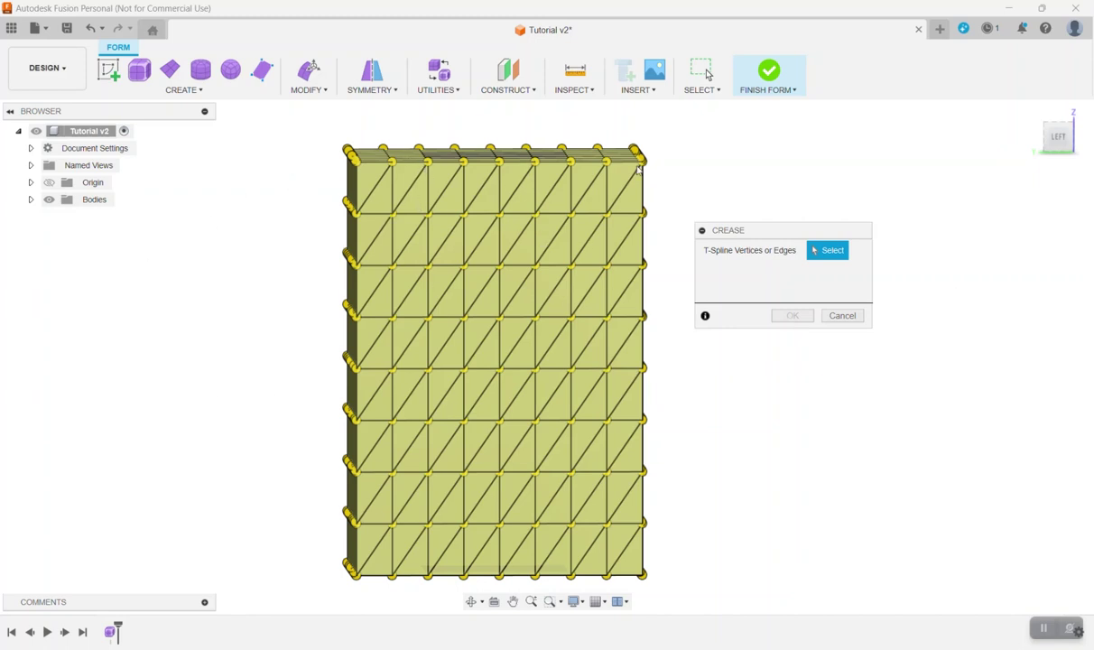
pyautogui.click(841, 316)
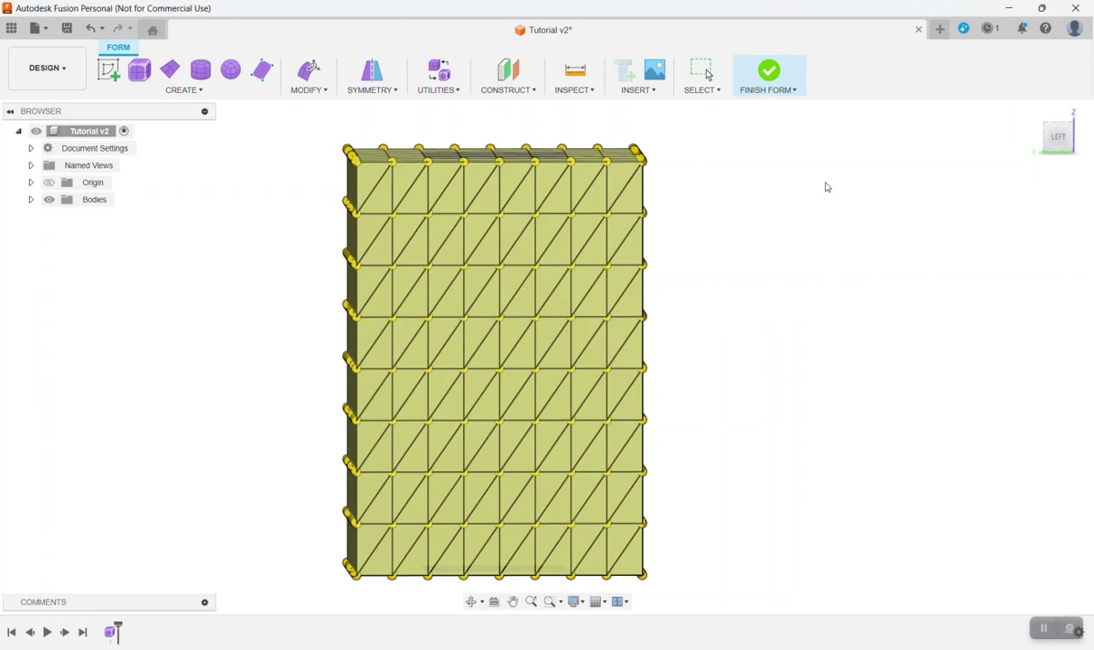
pyautogui.press('Escape')
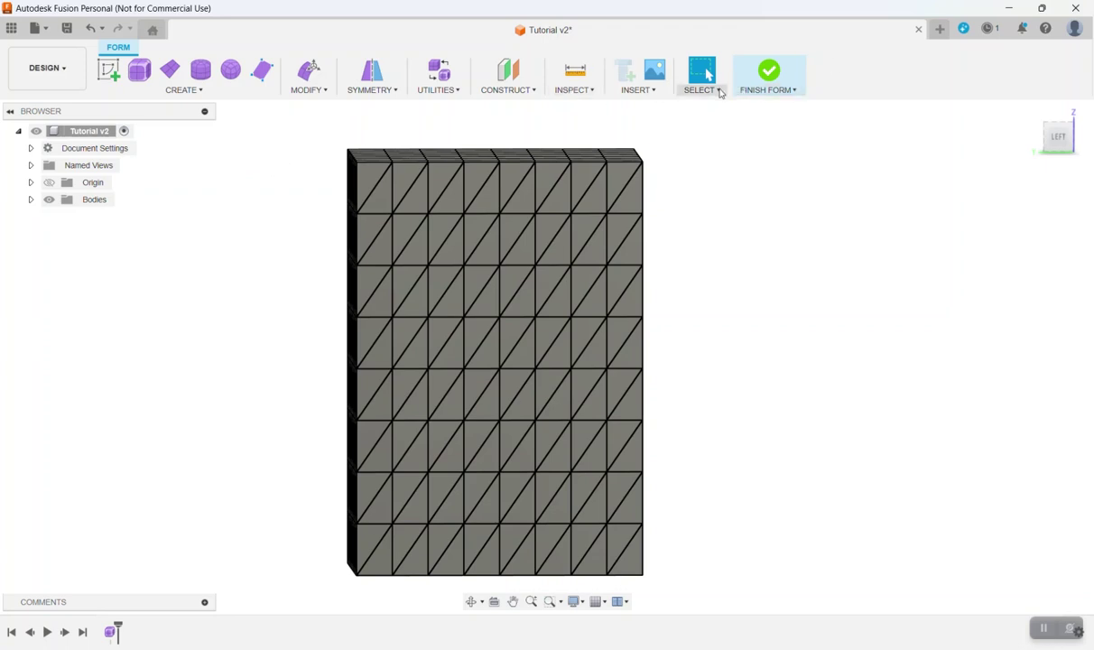
pyautogui.click(306, 90)
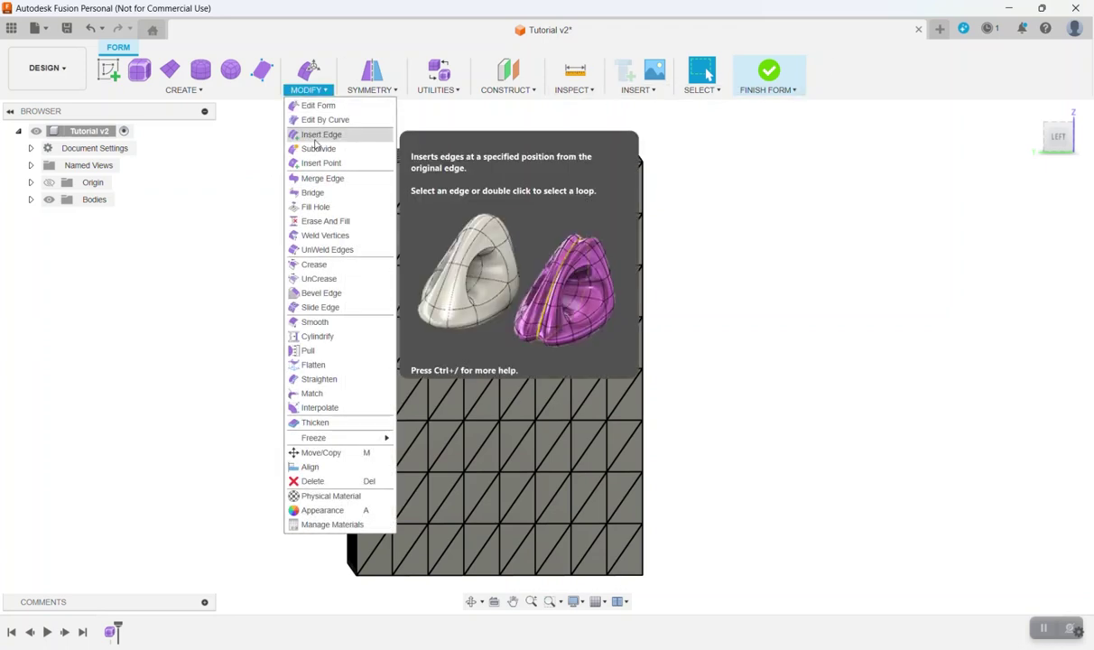
# Step: Disable the Select Through selection filter so only visible geometry is selected
pyautogui.click(712, 92)
pyautogui.moveTo(730, 195)
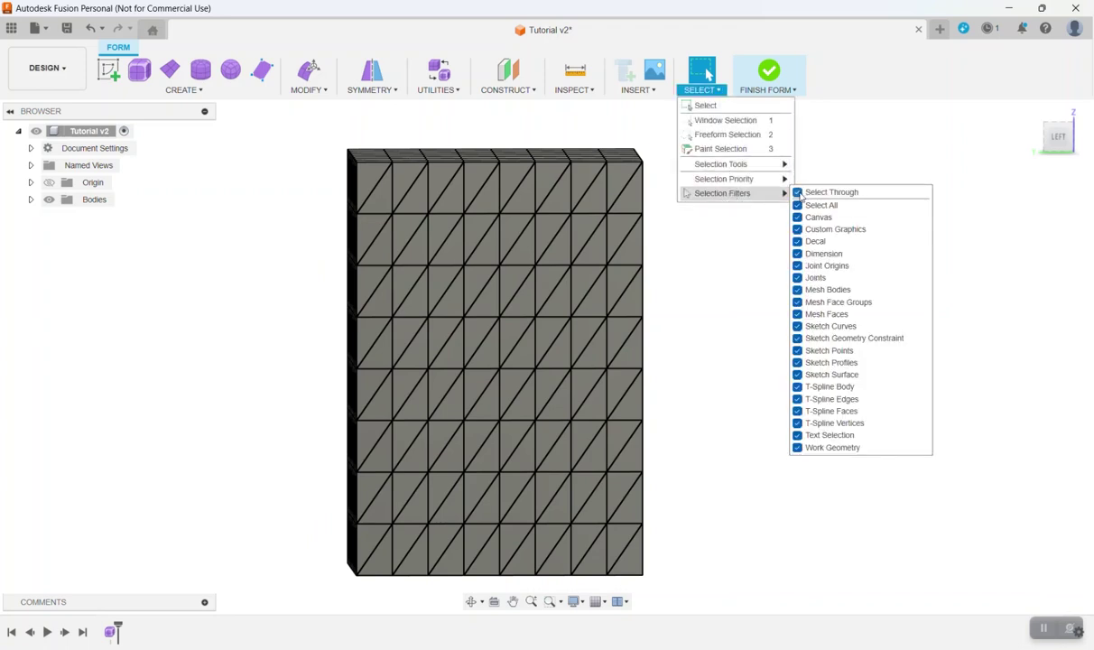
pyautogui.click(797, 192)
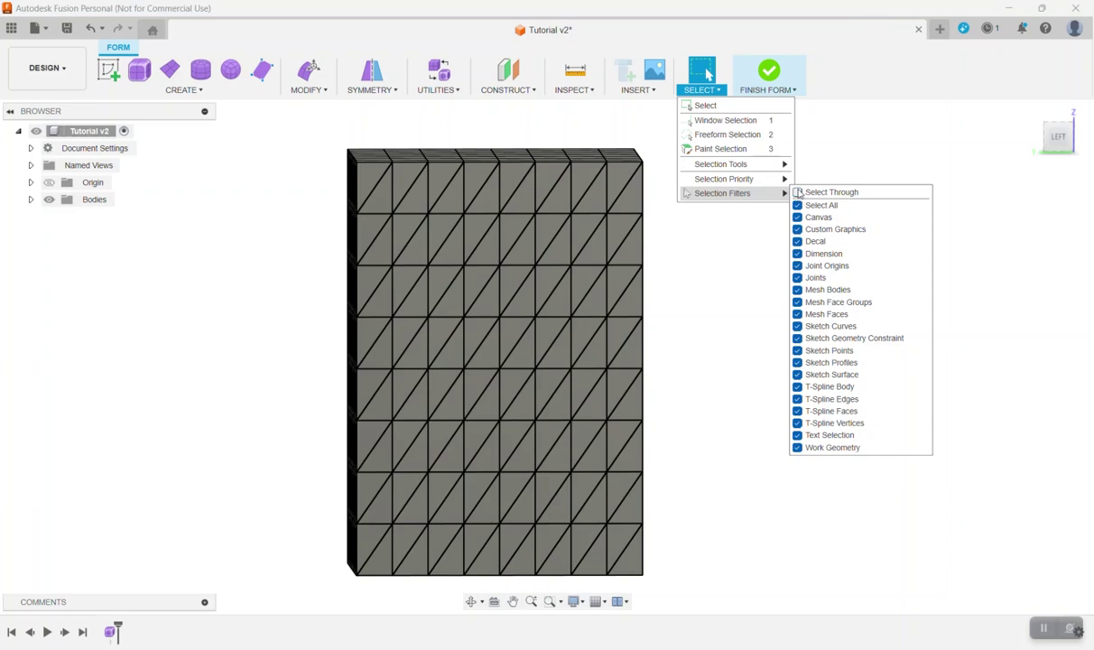
pyautogui.click(845, 144)
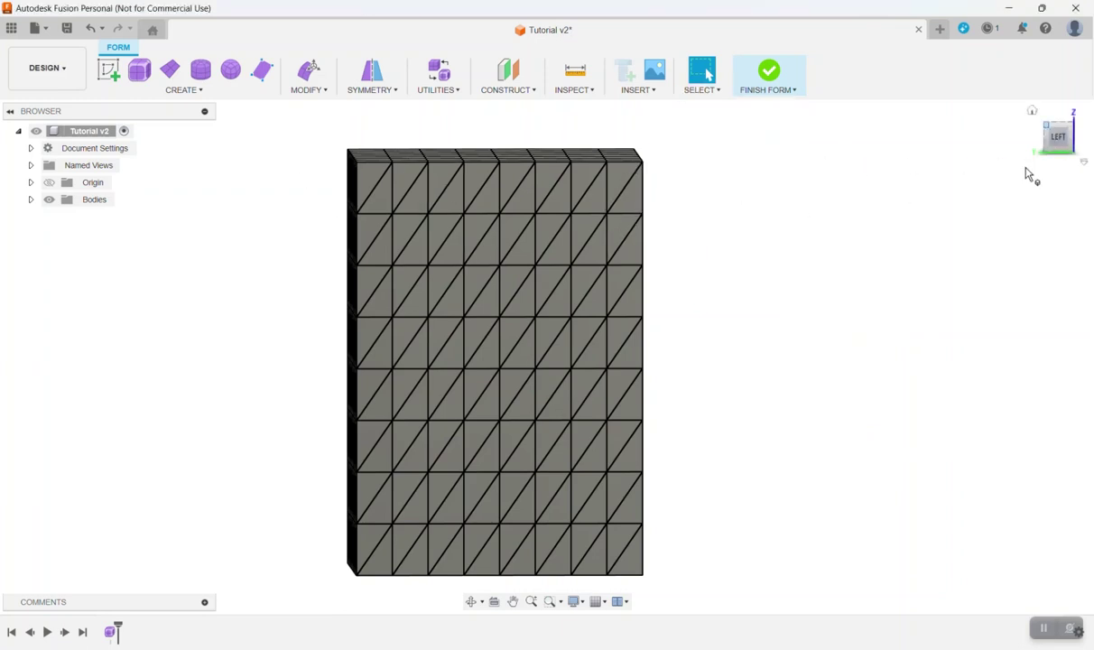
# Step: Select the first, third, fifth and seventh interior horizontal edge rows on the box's left face
pyautogui.click(1061, 140)
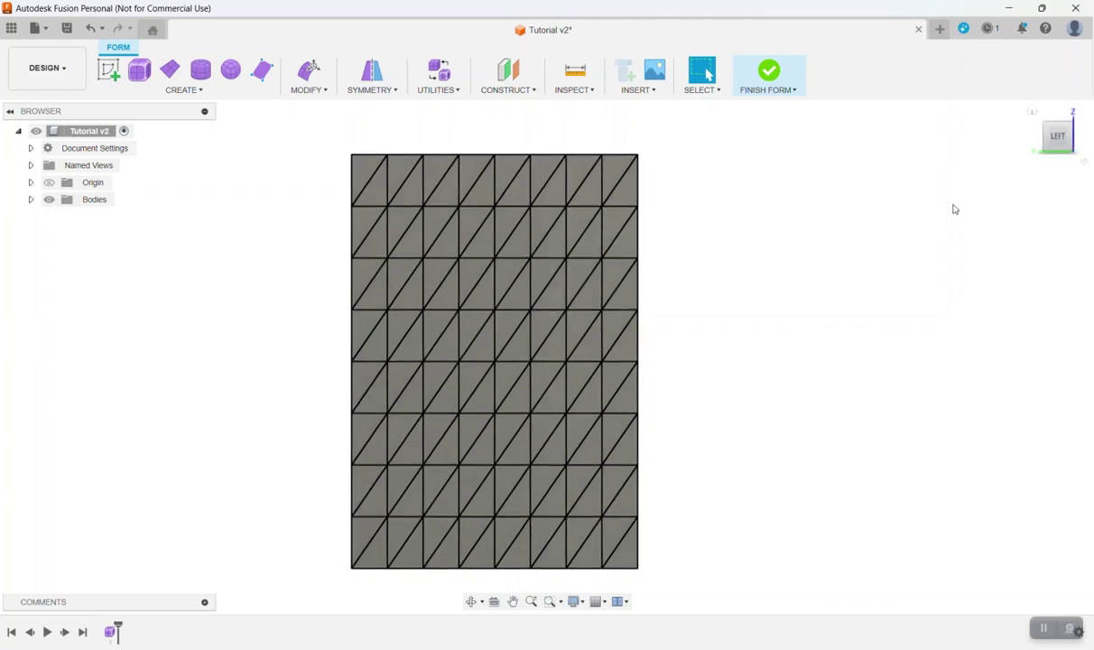
pyautogui.moveTo(311, 192); pyautogui.dragTo(672, 227)
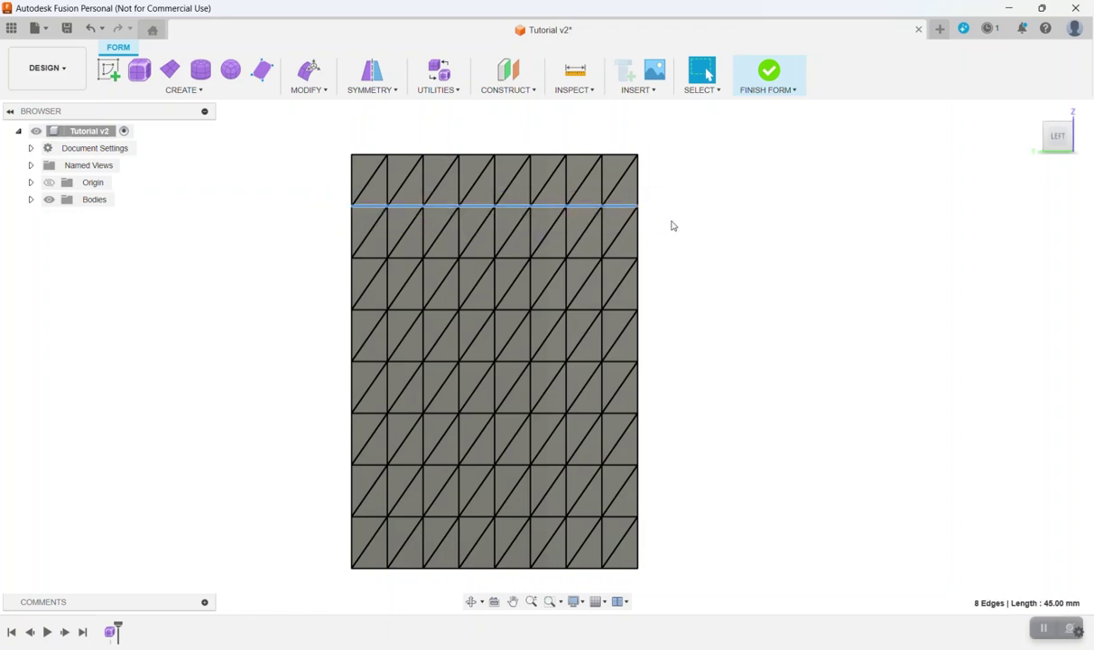
pyautogui.keyDown('shift'); pyautogui.moveTo(532, 323); pyautogui.dragTo(692, 325); pyautogui.keyUp('shift')
pyautogui.keyDown('shift'); pyautogui.moveTo(305, 397); pyautogui.dragTo(694, 433); pyautogui.keyUp('shift')
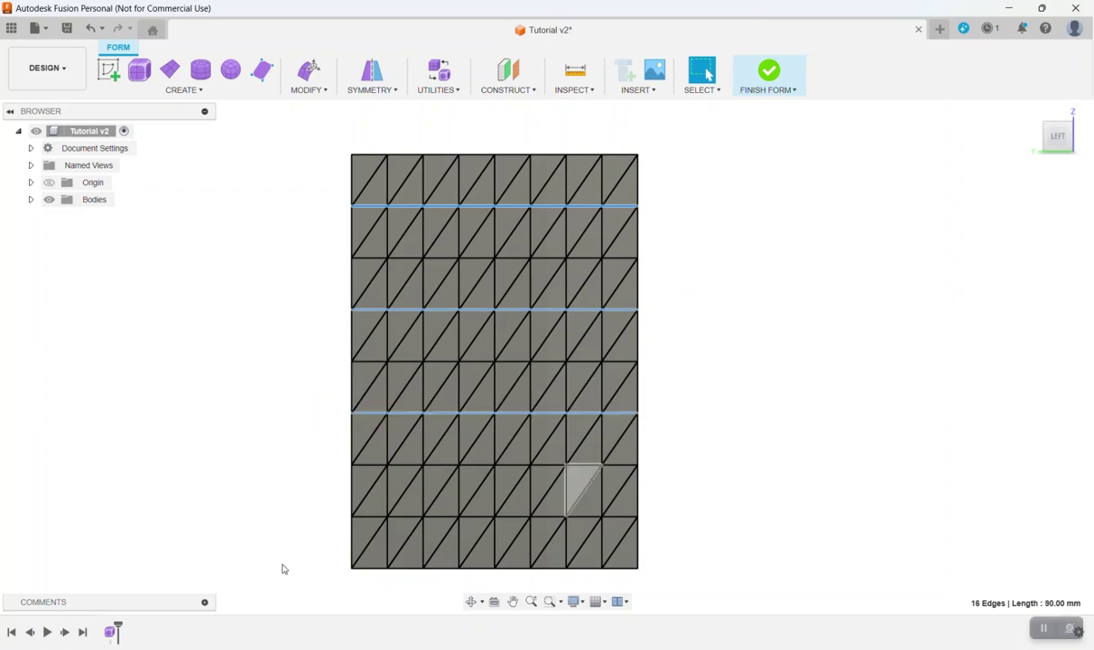
pyautogui.keyDown('shift'); pyautogui.moveTo(352, 523); pyautogui.dragTo(695, 537); pyautogui.keyUp('shift')
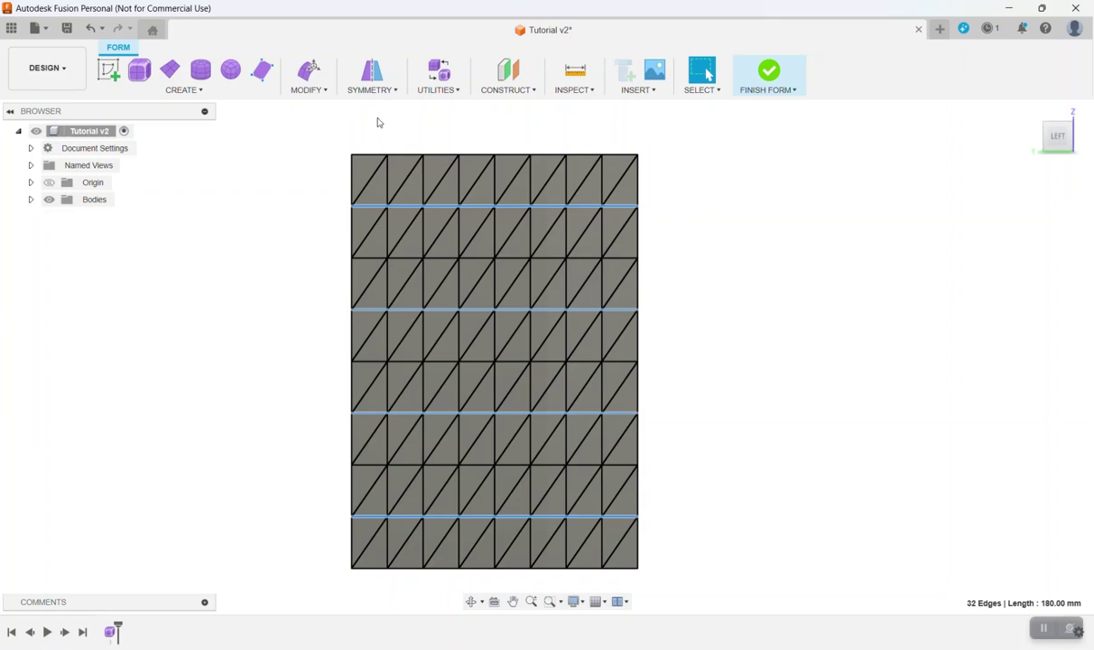
# Step: Add the first, third, fifth and seventh interior vertical edge columns of the left face to the selection
pyautogui.keyDown('shift'); pyautogui.moveTo(378, 128); pyautogui.dragTo(408, 585); pyautogui.keyUp('shift')
pyautogui.keyDown('shift'); pyautogui.moveTo(428, 128); pyautogui.dragTo(461, 578); pyautogui.keyUp('shift')
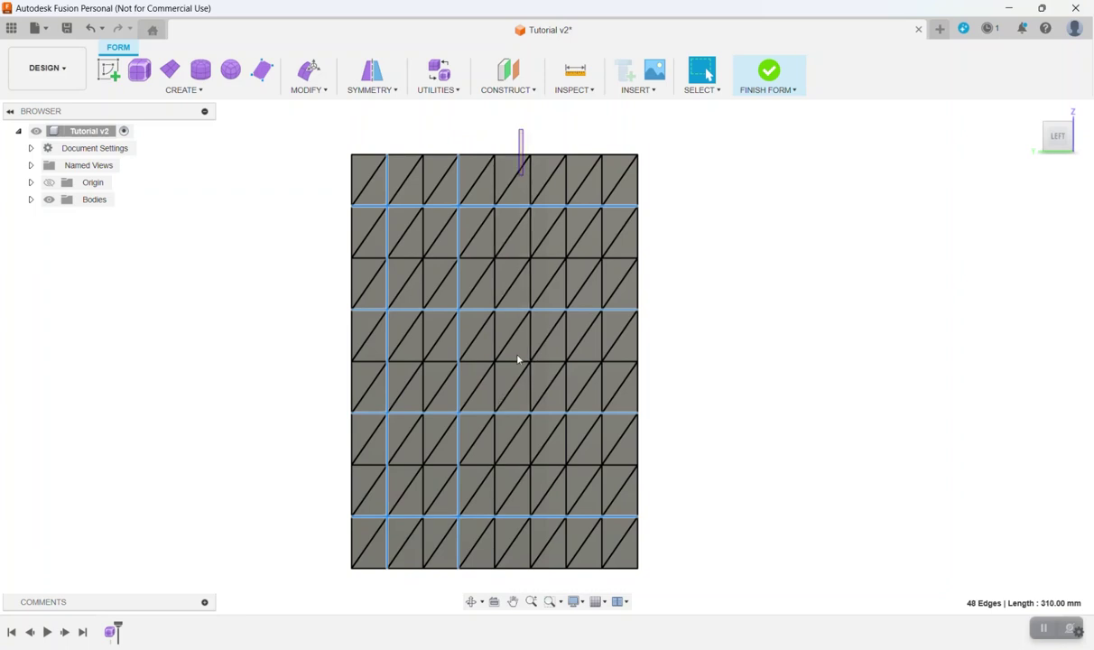
pyautogui.keyDown('shift'); pyautogui.moveTo(518, 359); pyautogui.dragTo(538, 585); pyautogui.keyUp('shift')
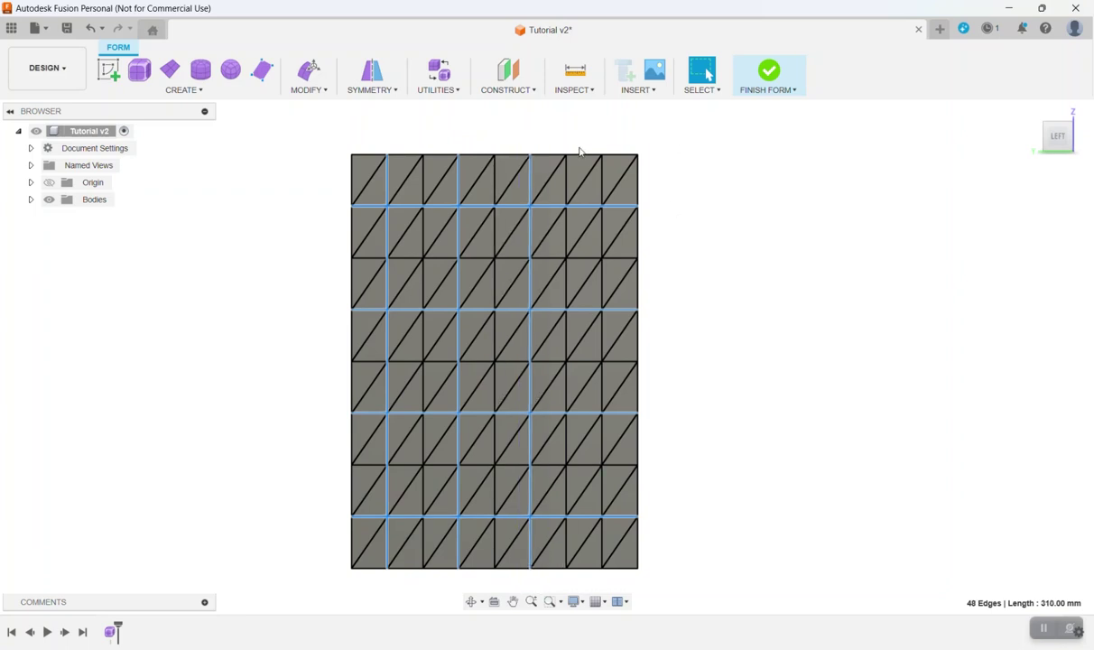
pyautogui.keyDown('shift'); pyautogui.moveTo(592, 134); pyautogui.dragTo(617, 586); pyautogui.keyUp('shift')
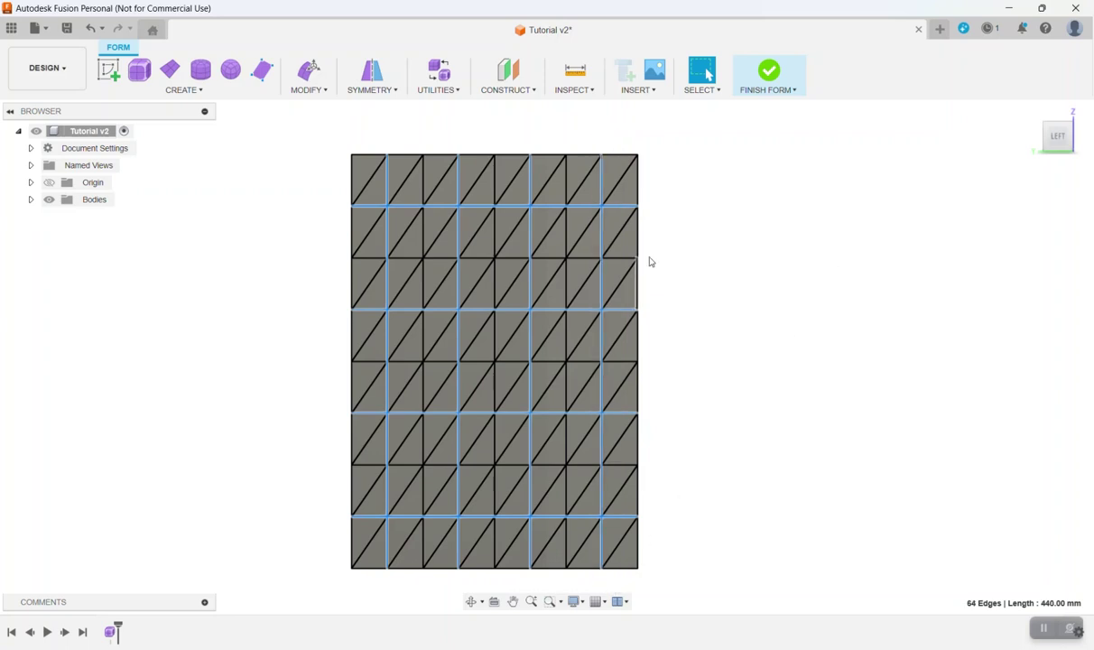
# Step: Use Edit Form to move the selected left-face edges 2 mm outward in the negative X direction
pyautogui.rightClick(619, 211)
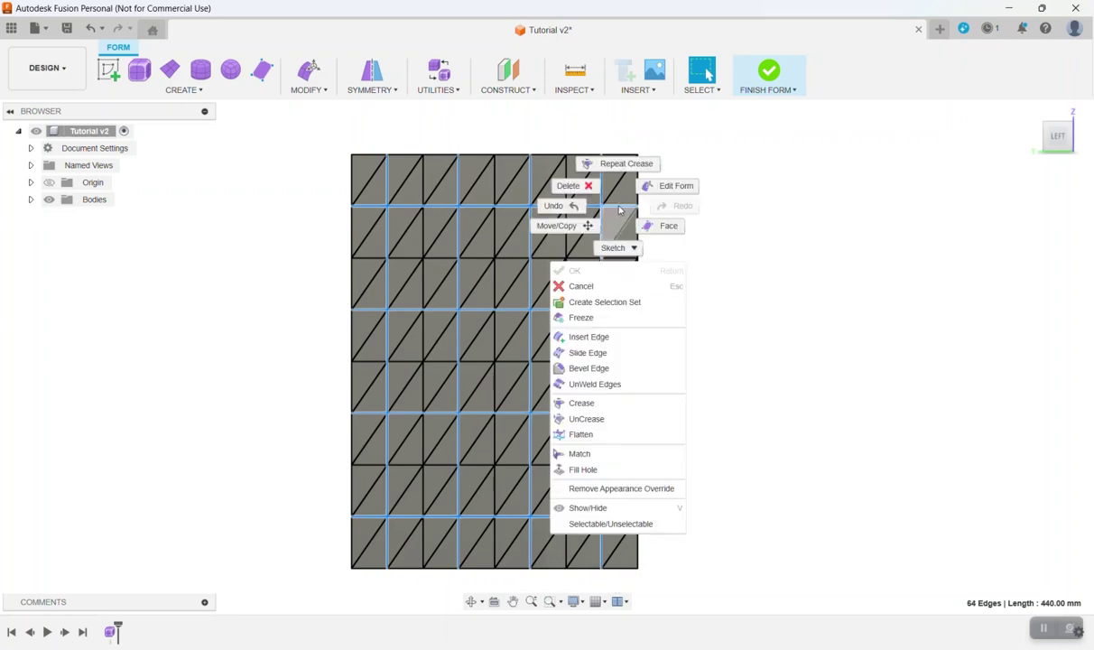
pyautogui.click(676, 186)
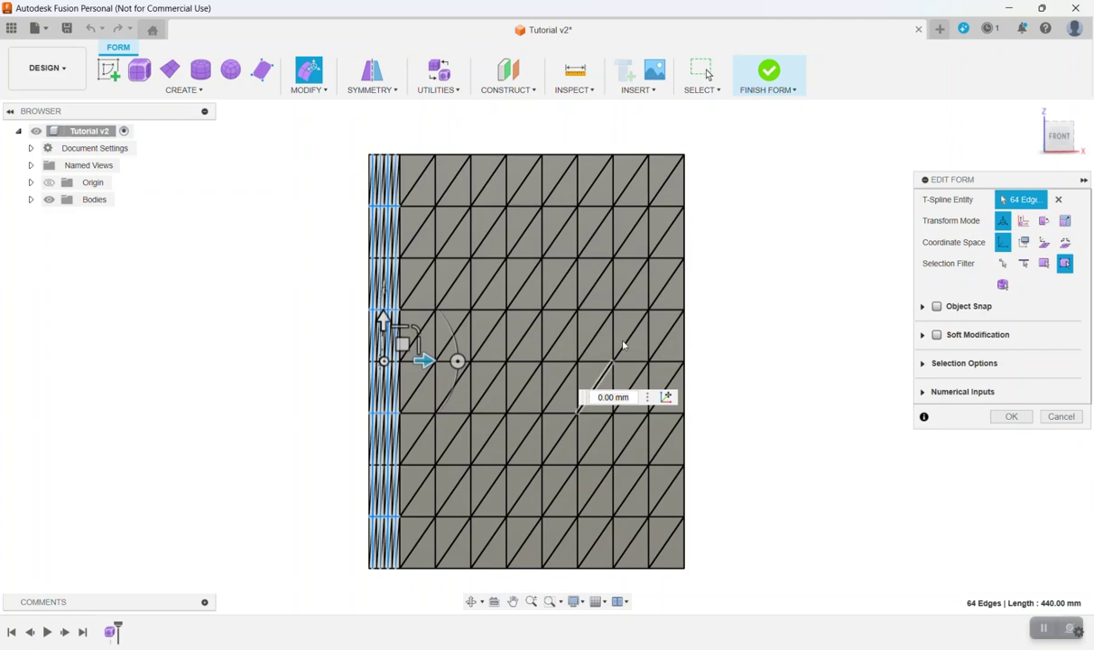
pyautogui.moveTo(422, 360); pyautogui.dragTo(412, 362)
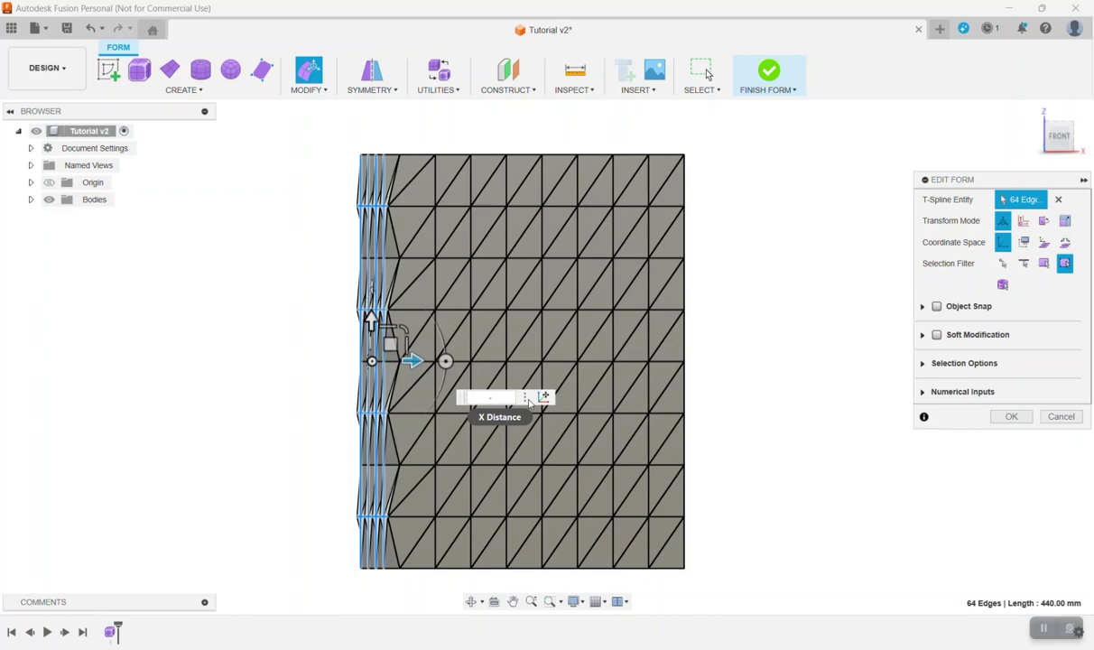
pyautogui.press('Return')
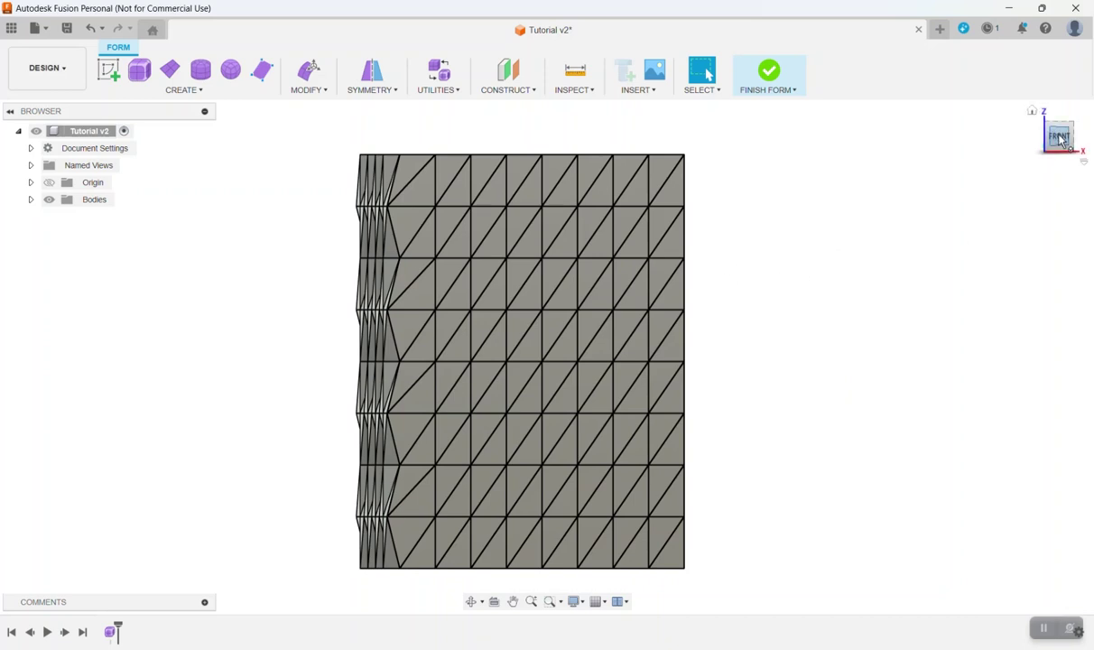
# Step: Select the first, third, fifth and seventh interior horizontal edge rows on the front face
pyautogui.moveTo(1056, 141); pyautogui.dragTo(1082, 156)
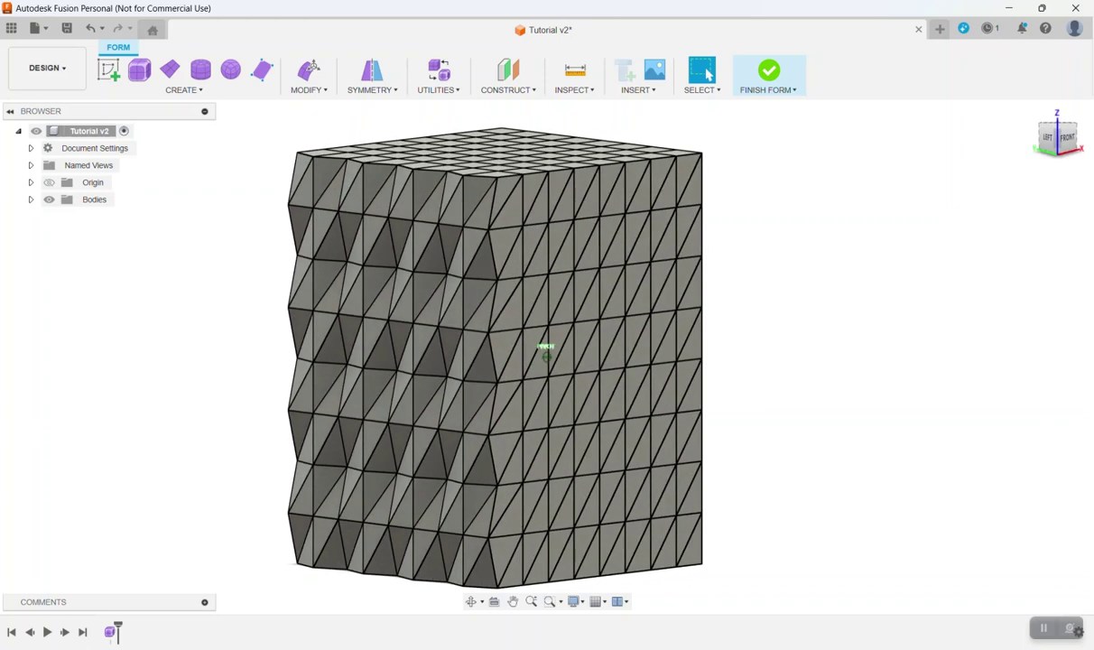
pyautogui.click(1060, 142)
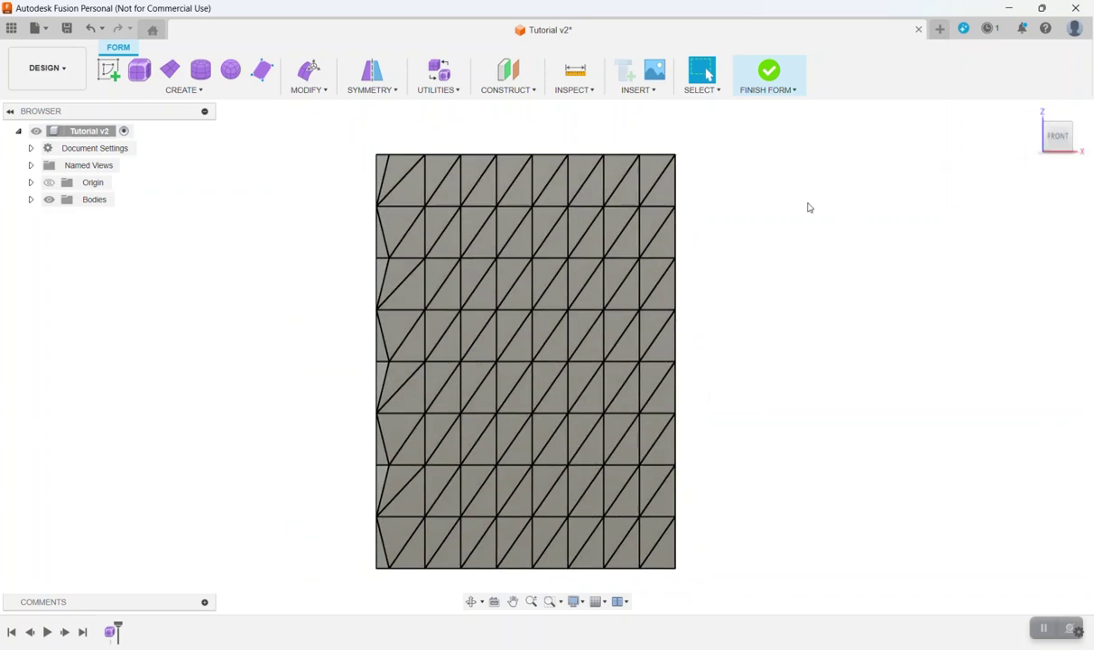
pyautogui.moveTo(310, 196); pyautogui.dragTo(722, 228)
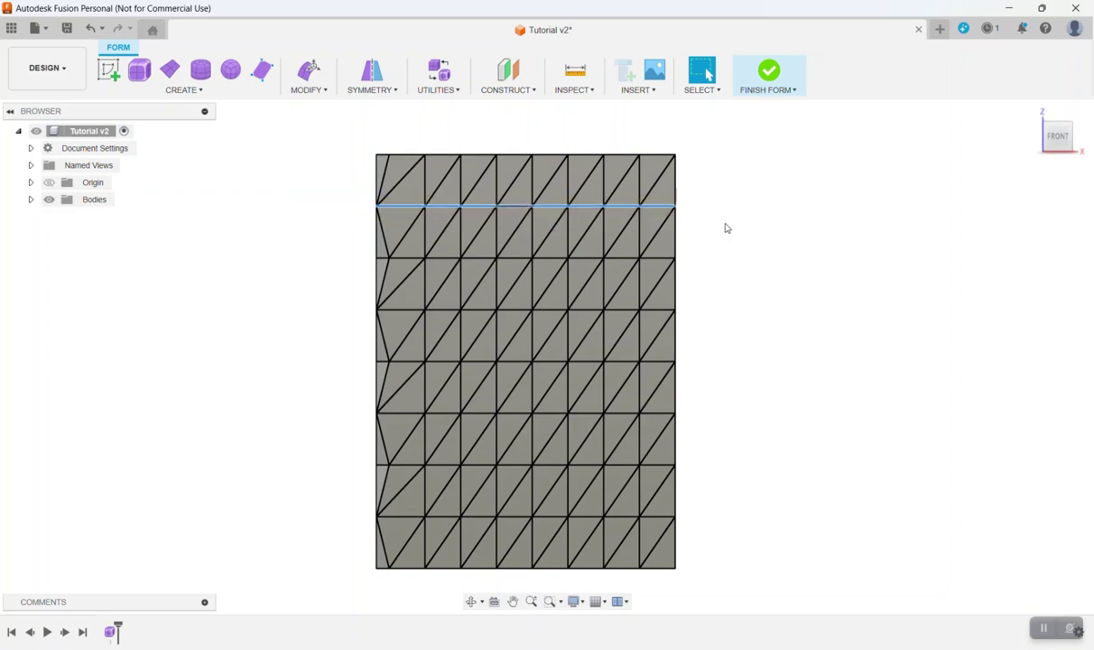
pyautogui.keyDown('shift'); pyautogui.moveTo(336, 288); pyautogui.dragTo(747, 322); pyautogui.keyUp('shift')
pyautogui.keyDown('shift'); pyautogui.moveTo(322, 391); pyautogui.dragTo(726, 421); pyautogui.keyUp('shift')
pyautogui.keyDown('shift'); pyautogui.moveTo(257, 498); pyautogui.dragTo(741, 532); pyautogui.keyUp('shift')
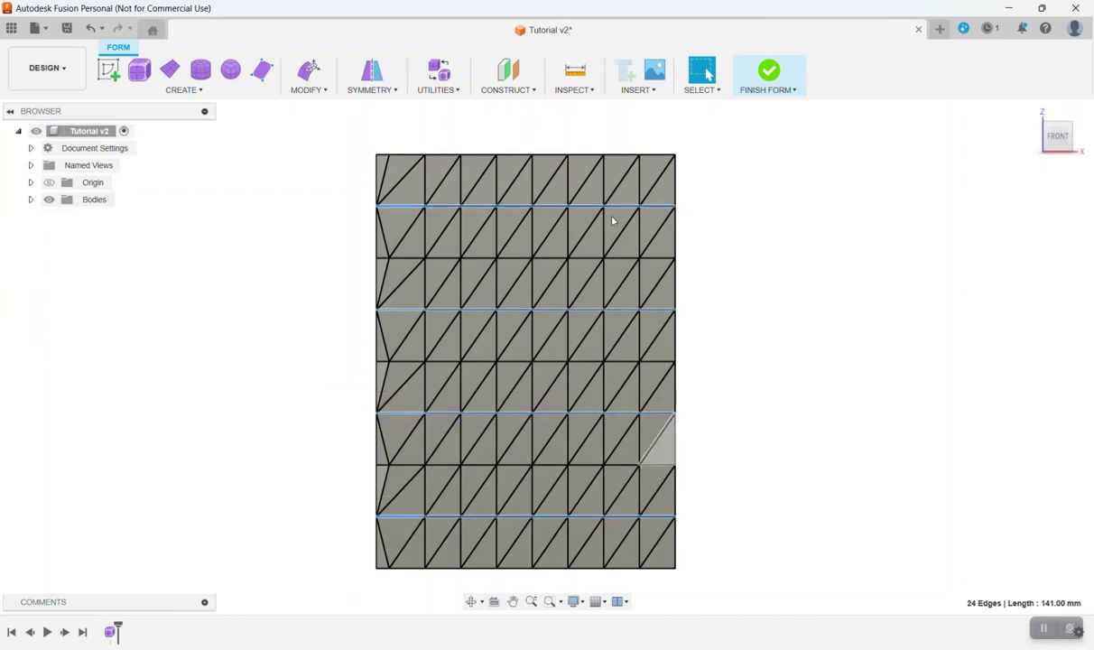
# Step: Add the first, third, fifth and seventh interior vertical edge columns of the front face to the selection
pyautogui.keyDown('shift'); pyautogui.moveTo(411, 124); pyautogui.dragTo(442, 613); pyautogui.keyUp('shift')
pyautogui.keyDown('shift'); pyautogui.moveTo(487, 135); pyautogui.dragTo(512, 581); pyautogui.keyUp('shift')
pyautogui.keyDown('shift'); pyautogui.moveTo(562, 136); pyautogui.dragTo(587, 592); pyautogui.keyUp('shift')
pyautogui.keyDown('shift'); pyautogui.moveTo(623, 133); pyautogui.dragTo(652, 584); pyautogui.keyUp('shift')
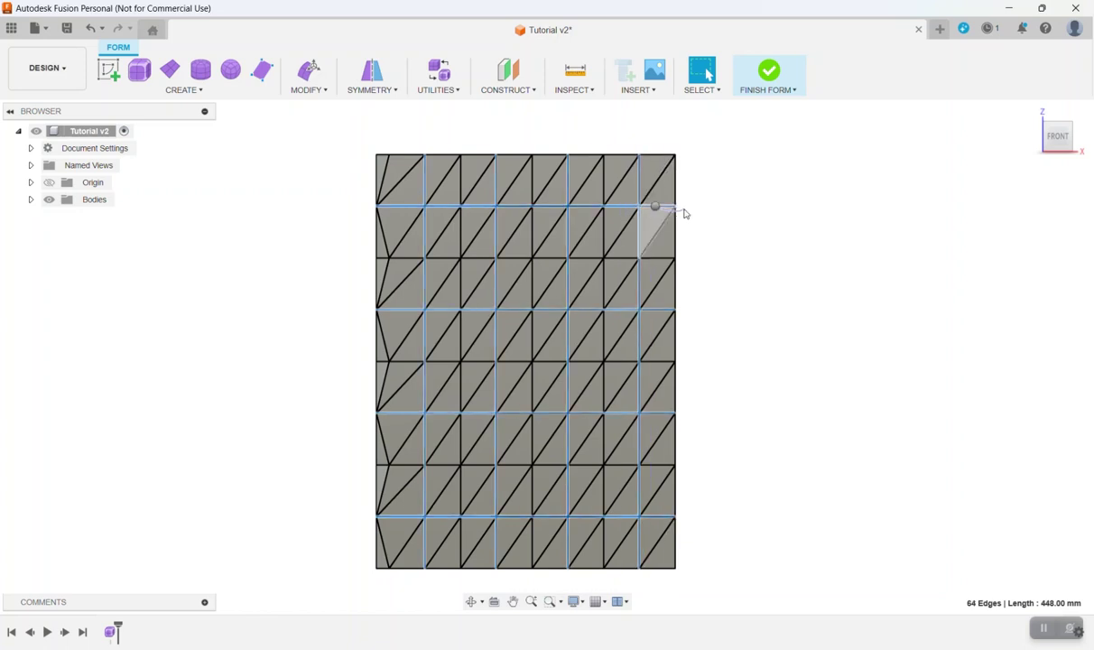
# Step: Use Edit Form to move the selected front-face edges outward by -2 mm along Y, and clear the selection
pyautogui.rightClick(659, 209)
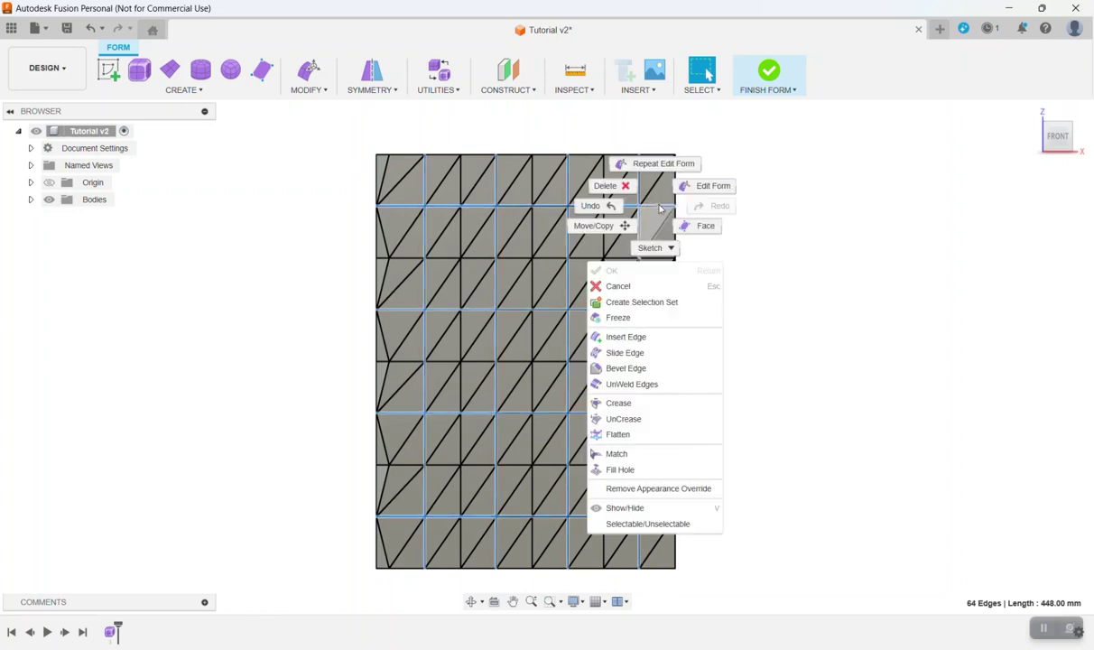
pyautogui.click(703, 185)
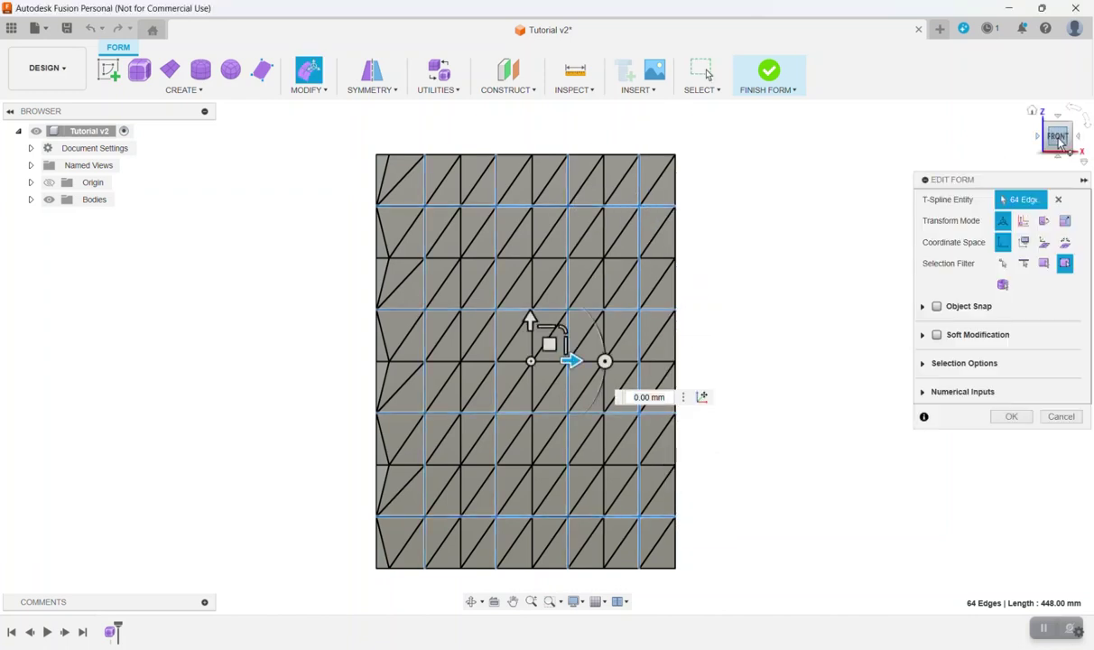
pyautogui.moveTo(1060, 143)
pyautogui.mouseDown()
pyautogui.moveTo(1009, 143)
pyautogui.moveTo(1005, 160)
pyautogui.moveTo(989, 164)
pyautogui.mouseUp()
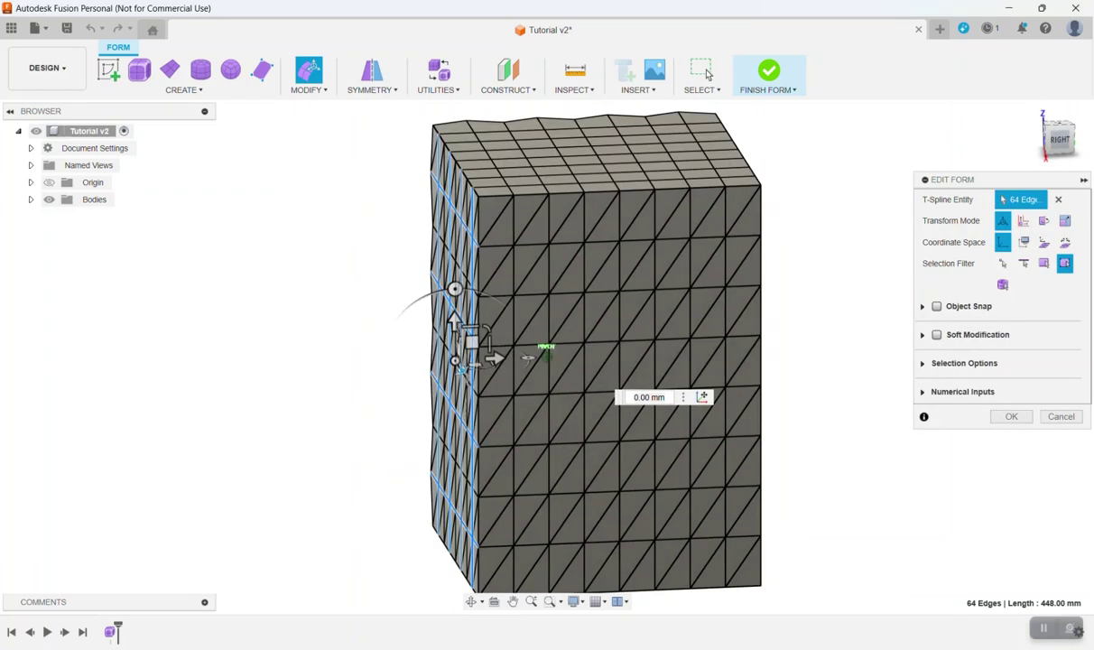
pyautogui.keyDown('shift'); pyautogui.moveTo(527, 357); pyautogui.dragTo(512, 359, button='middle'); pyautogui.keyUp('shift')
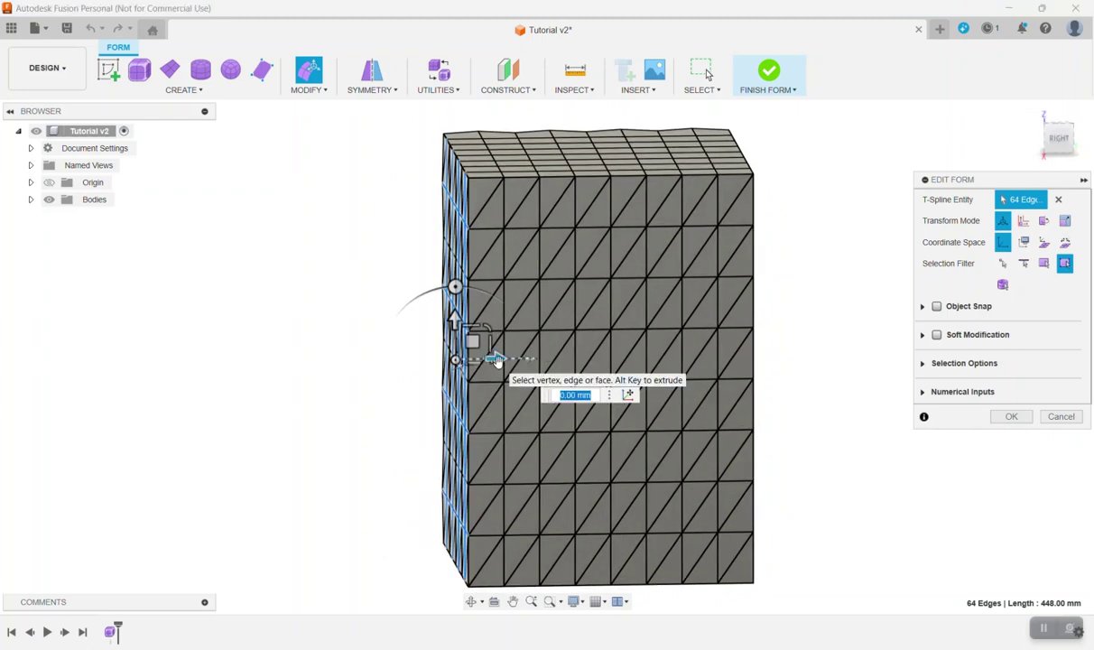
pyautogui.moveTo(495, 359); pyautogui.dragTo(487, 359)
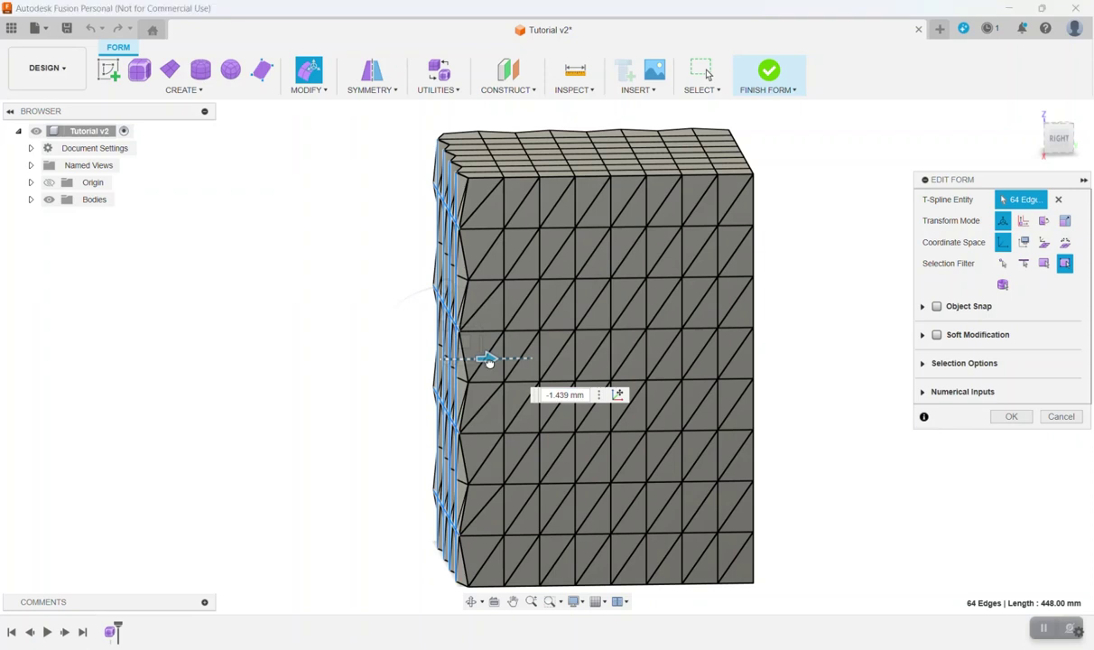
pyautogui.moveTo(488, 359); pyautogui.dragTo(489, 359)
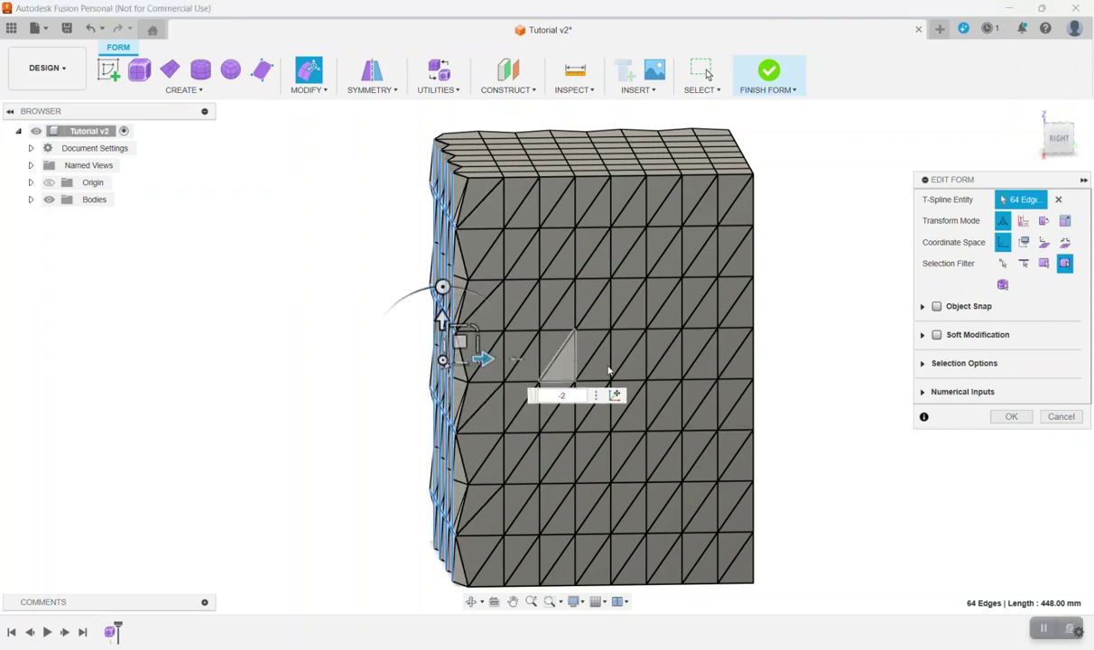
pyautogui.click(807, 319)
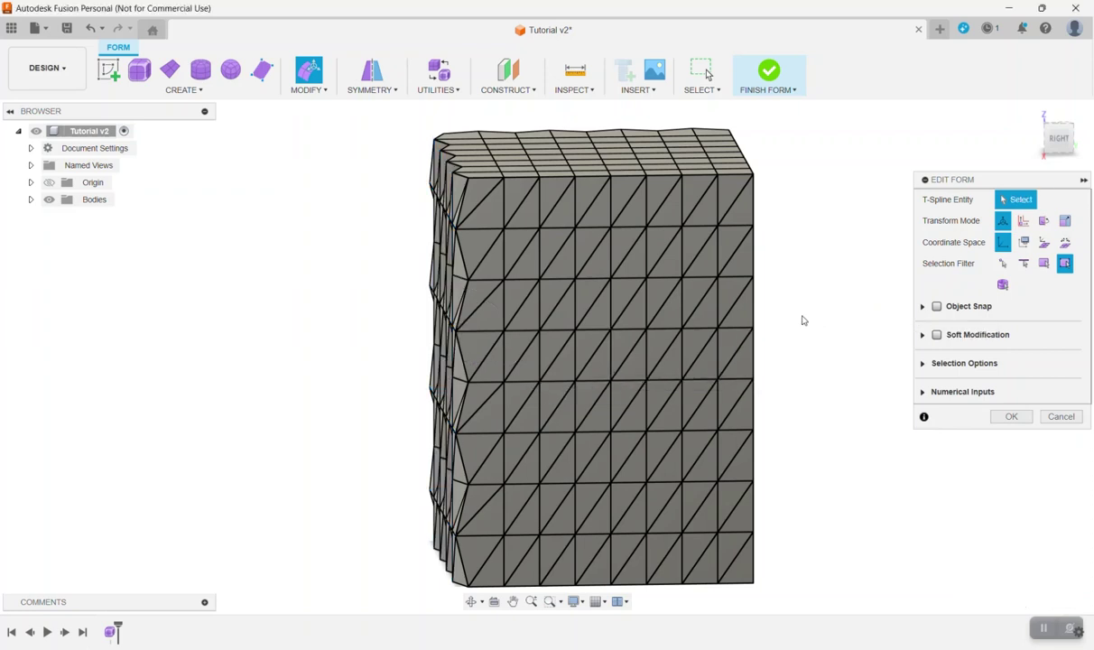
# Step: Select the first, third, fifth and seventh interior horizontal edge rows on the right face with Edit Form still active
pyautogui.click(1055, 138)
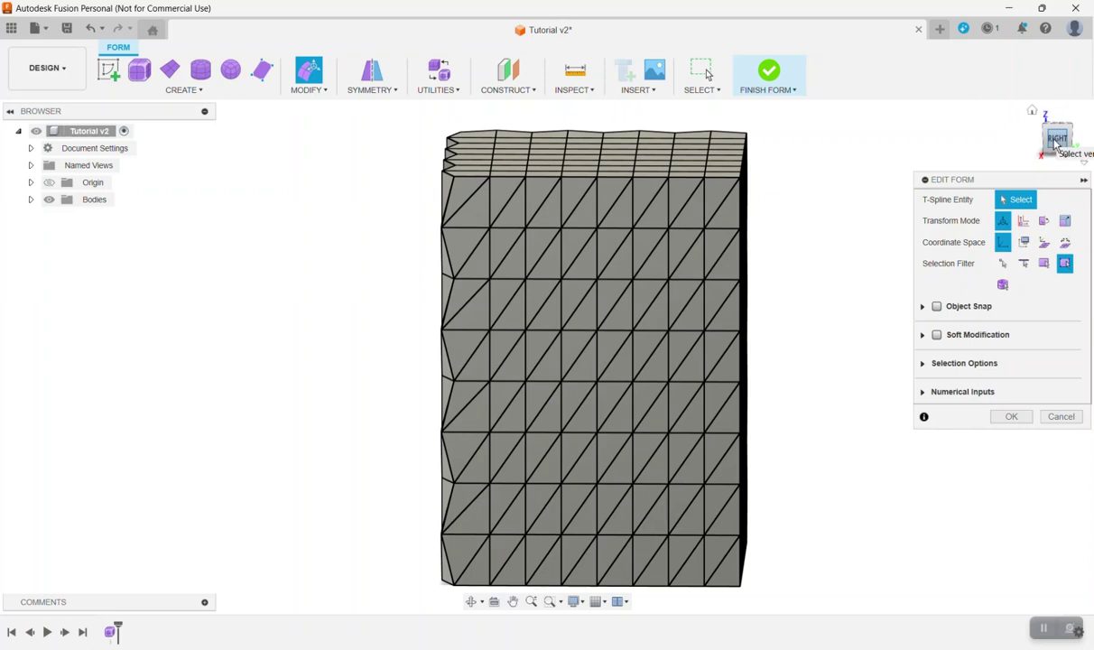
pyautogui.click(1056, 140)
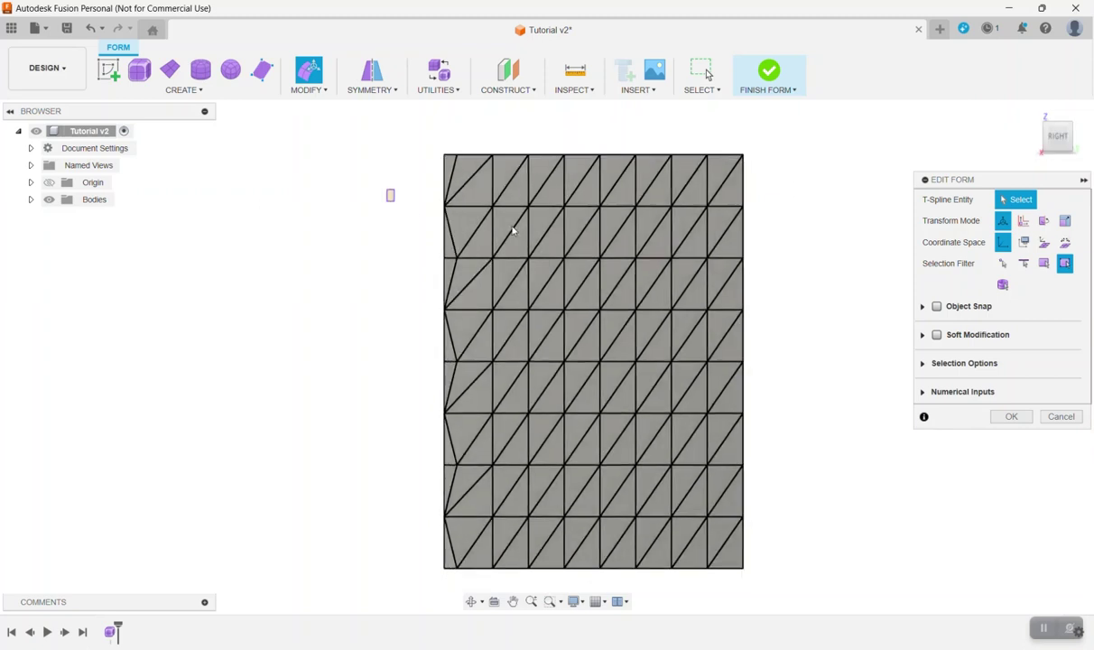
pyautogui.moveTo(386, 189); pyautogui.dragTo(778, 234)
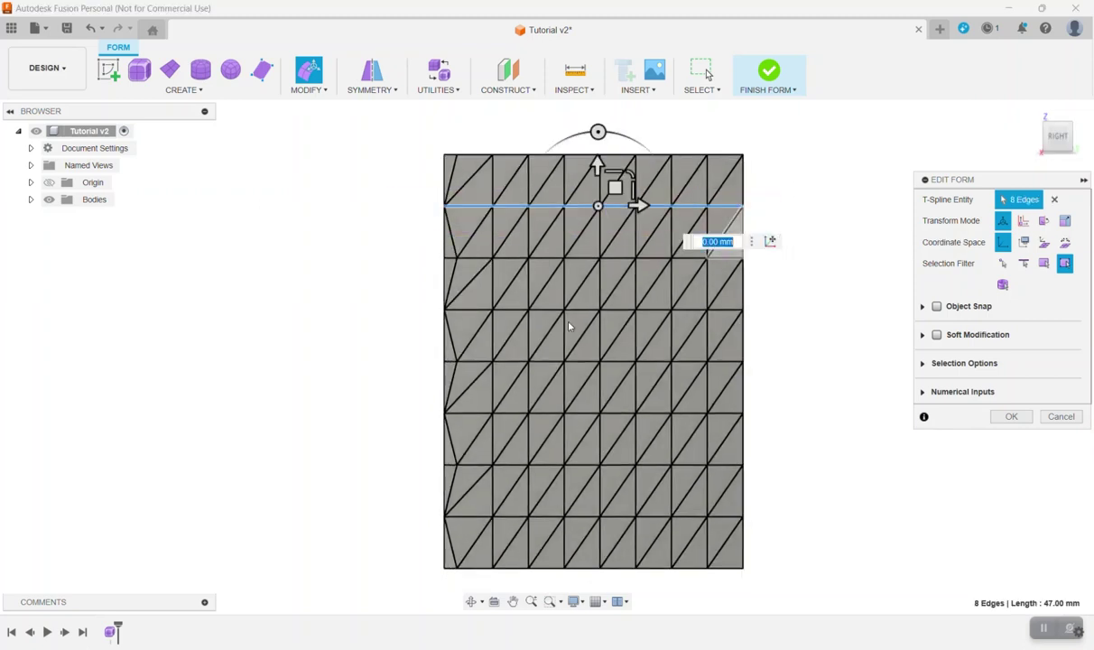
pyautogui.keyDown('shift'); pyautogui.moveTo(386, 295); pyautogui.dragTo(807, 318); pyautogui.keyUp('shift')
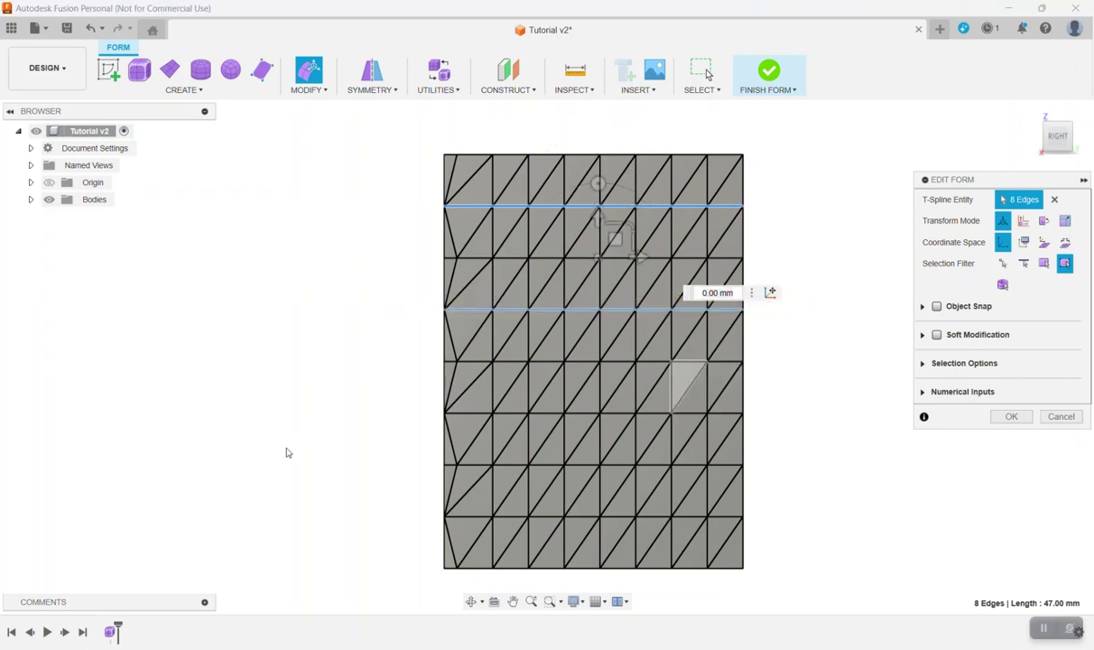
pyautogui.keyDown('shift'); pyautogui.moveTo(388, 390); pyautogui.dragTo(765, 424); pyautogui.keyUp('shift')
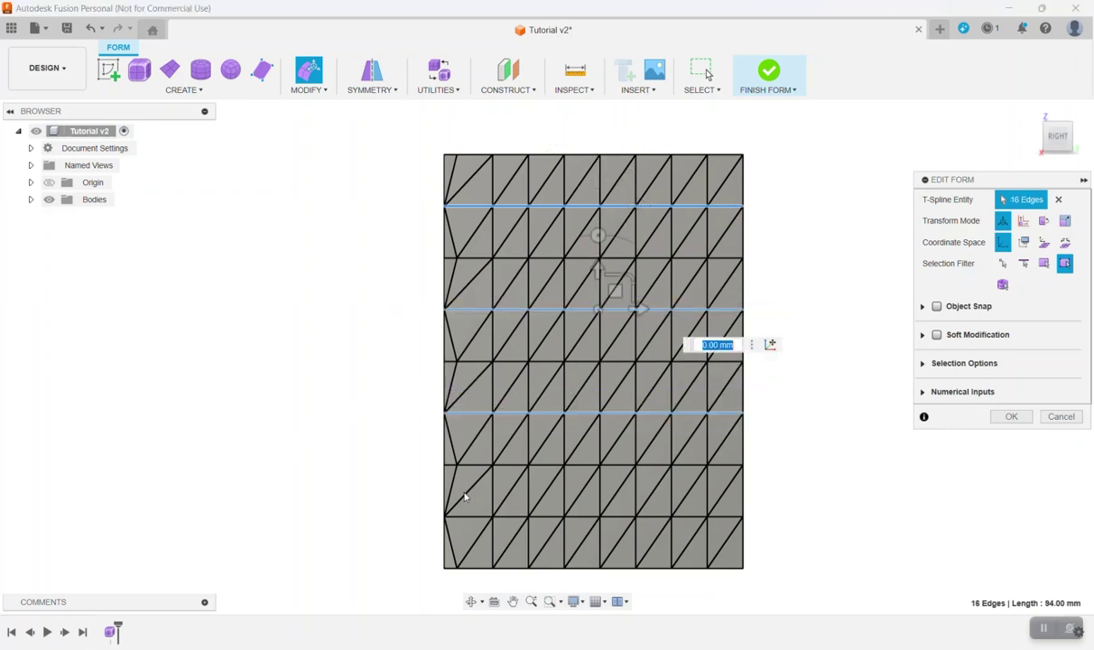
pyautogui.keyDown('shift'); pyautogui.moveTo(390, 502); pyautogui.dragTo(817, 525); pyautogui.keyUp('shift')
# Step: Add the first, third, fifth and seventh interior vertical edge columns of the right face to the selection
pyautogui.keyDown('shift'); pyautogui.moveTo(493, 510); pyautogui.dragTo(455, 578); pyautogui.keyUp('shift')
pyautogui.keyDown('shift'); pyautogui.moveTo(551, 209); pyautogui.dragTo(575, 587); pyautogui.keyUp('shift')
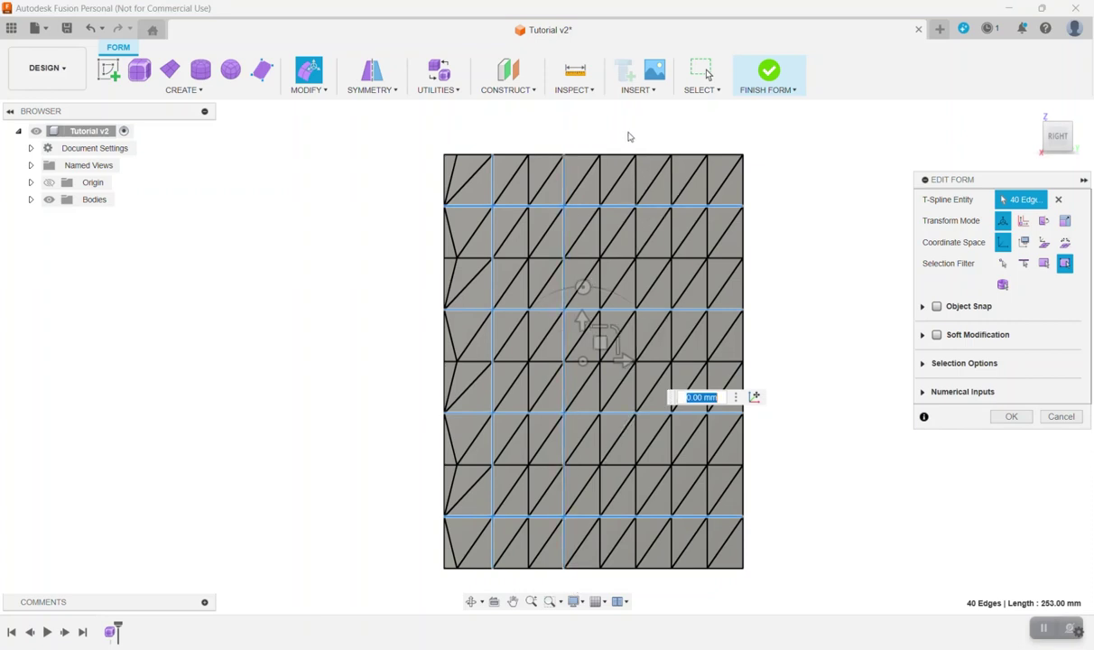
pyautogui.keyDown('shift'); pyautogui.moveTo(629, 134); pyautogui.dragTo(653, 597); pyautogui.keyUp('shift')
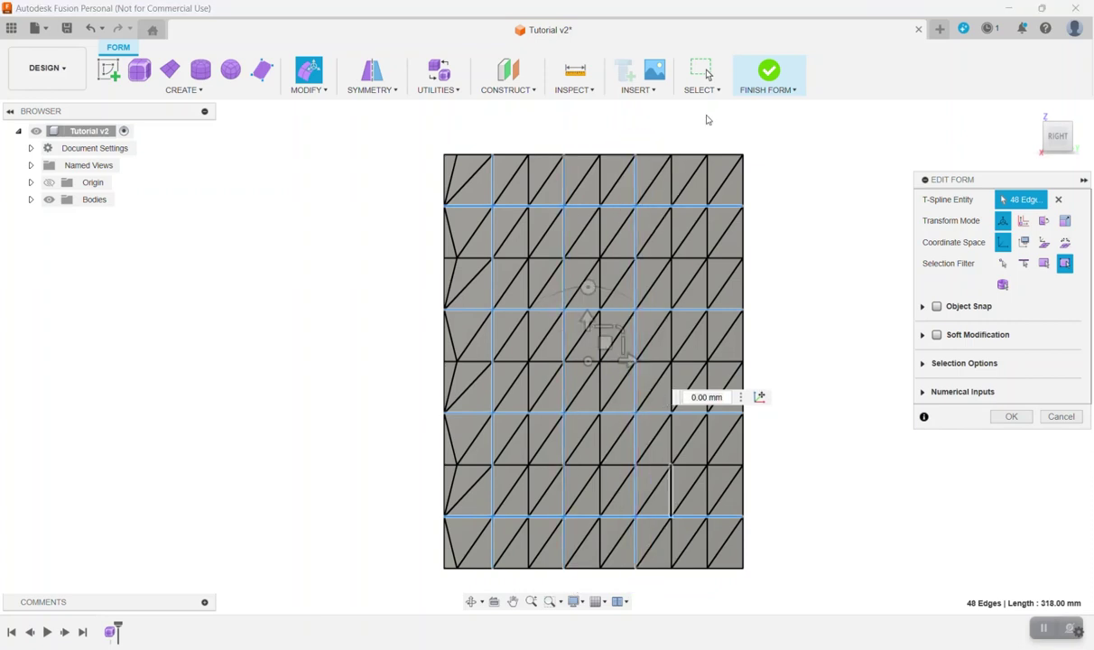
pyautogui.keyDown('shift'); pyautogui.moveTo(700, 139); pyautogui.dragTo(727, 606); pyautogui.keyUp('shift')
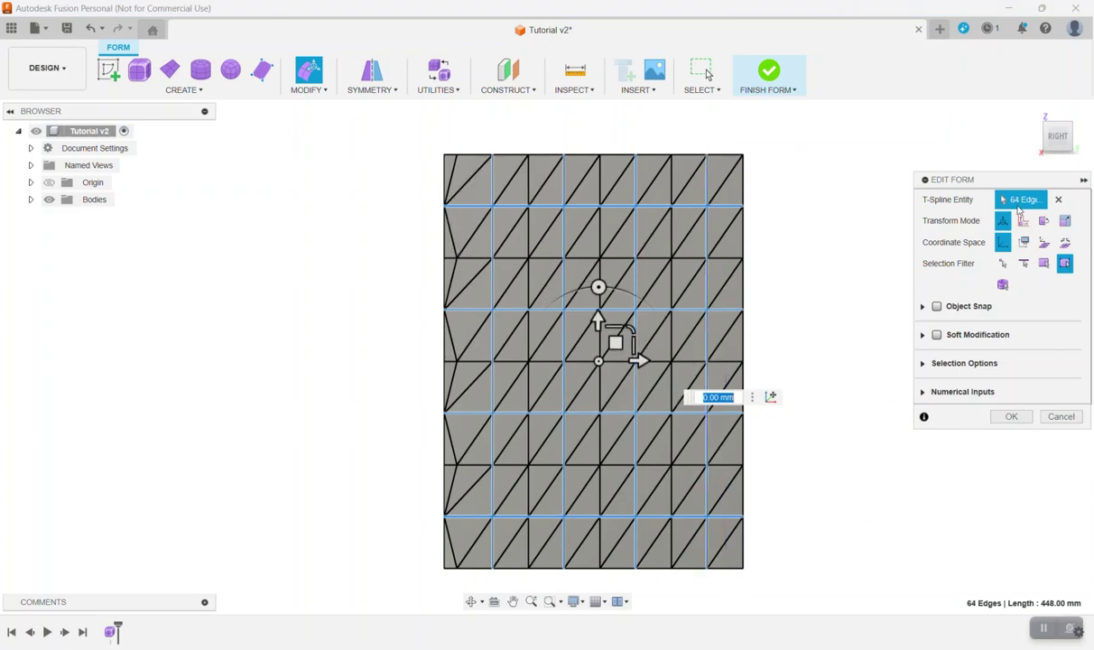
# Step: Move the selected right-face edges 2 mm outward along X and clear the selection
pyautogui.moveTo(1061, 133); pyautogui.dragTo(947, 139)
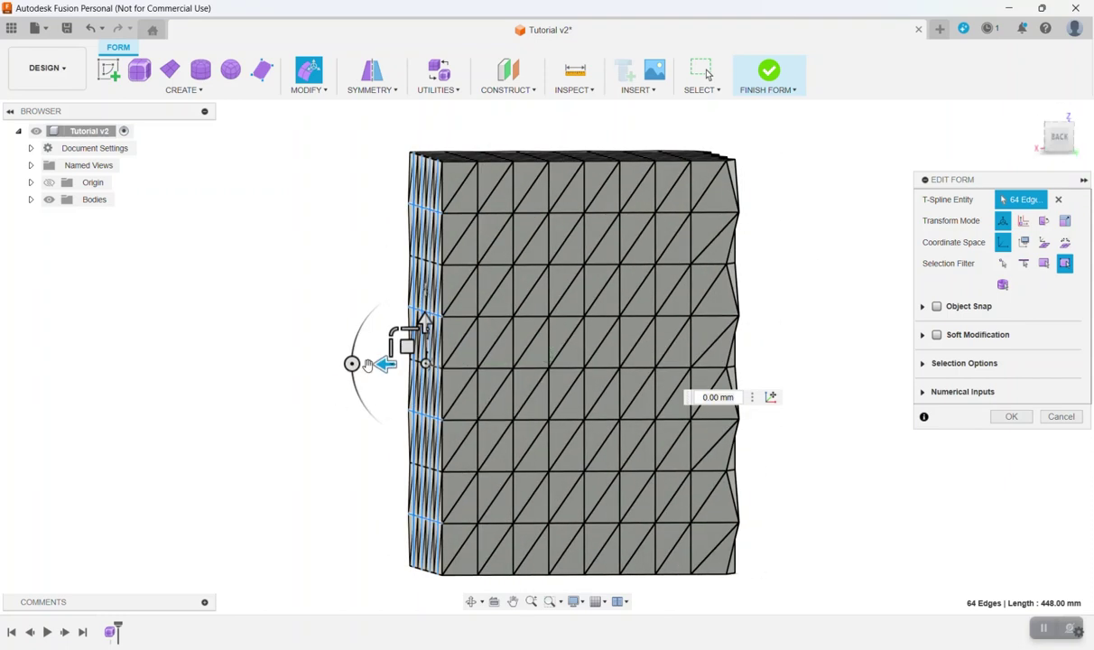
pyautogui.moveTo(384, 363); pyautogui.dragTo(375, 364)
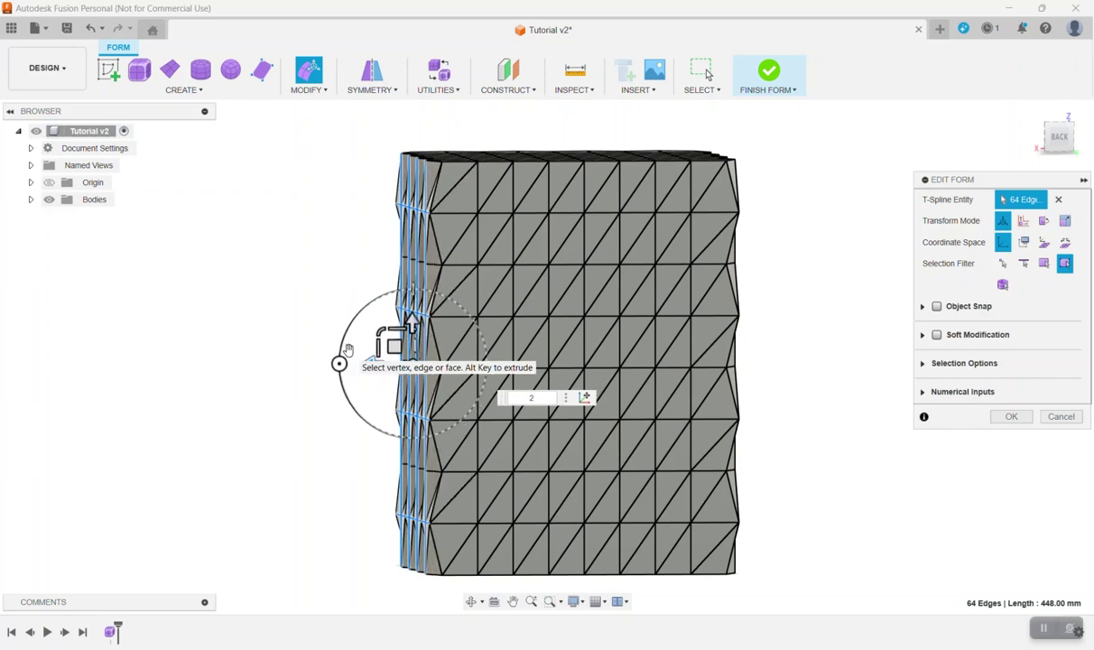
pyautogui.click(824, 338)
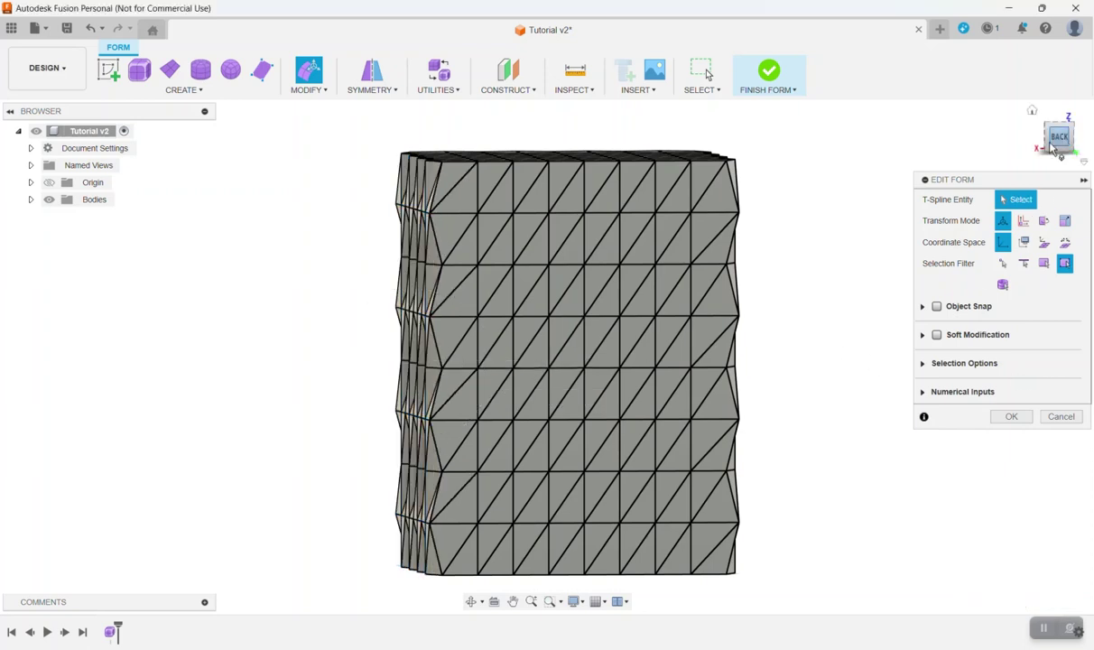
# Step: Select the first, third, fifth and seventh interior horizontal edge rows on the back face with Edit Form still active
pyautogui.click(1056, 142)
pyautogui.moveTo(324, 202); pyautogui.dragTo(758, 234)
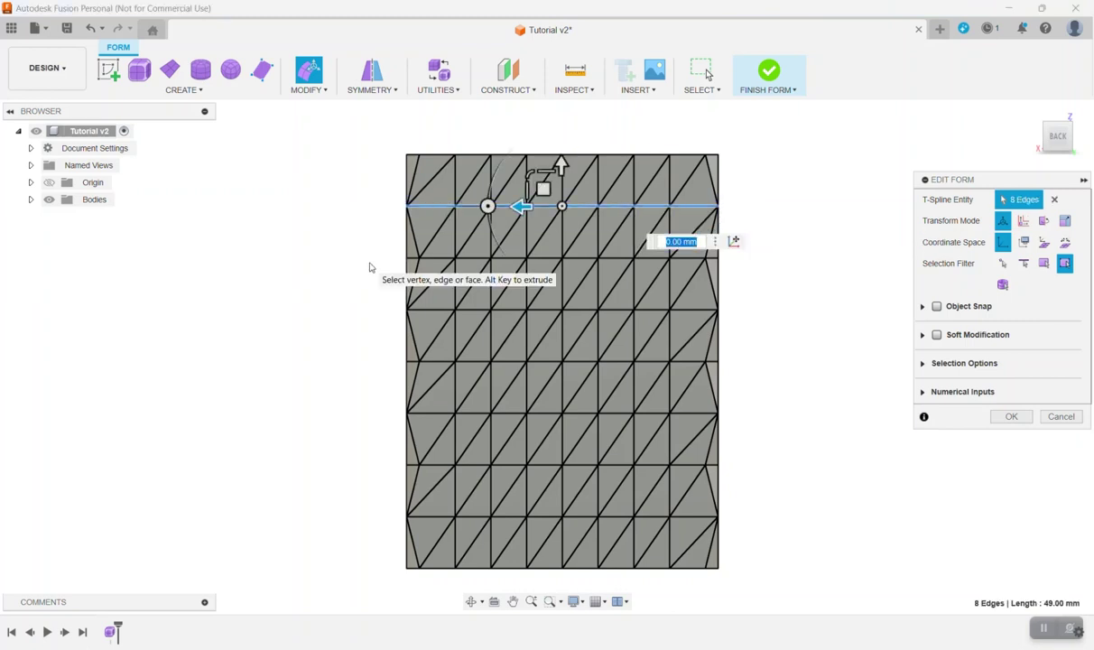
pyautogui.keyDown('shift'); pyautogui.moveTo(363, 292); pyautogui.dragTo(817, 334); pyautogui.keyUp('shift')
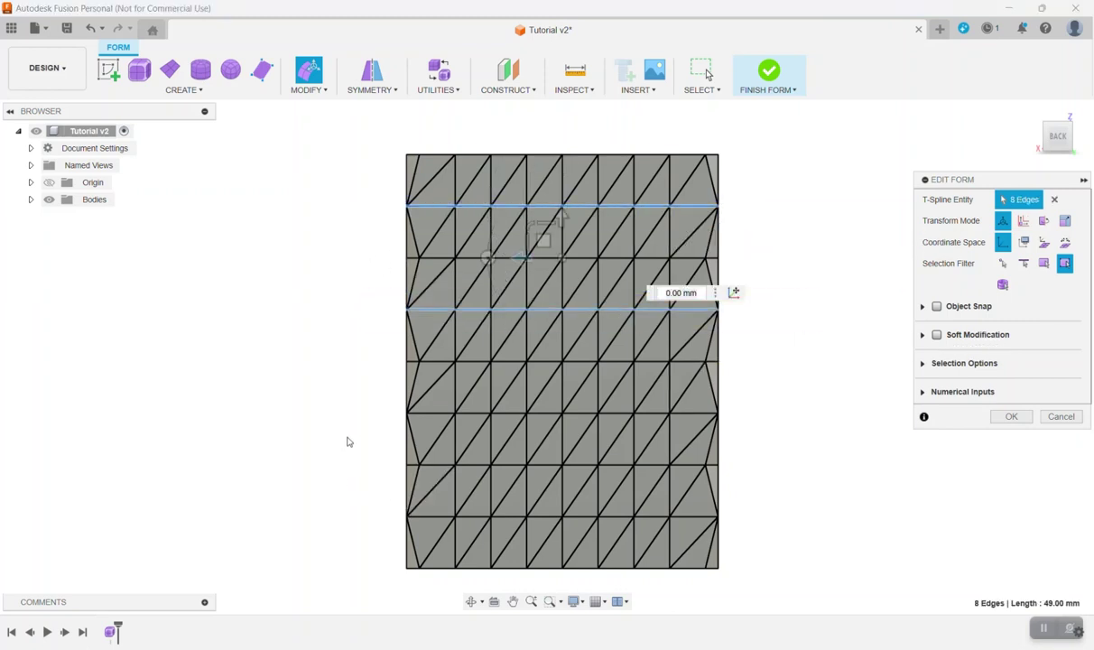
pyautogui.keyDown('shift'); pyautogui.moveTo(335, 413); pyautogui.dragTo(801, 402); pyautogui.keyUp('shift')
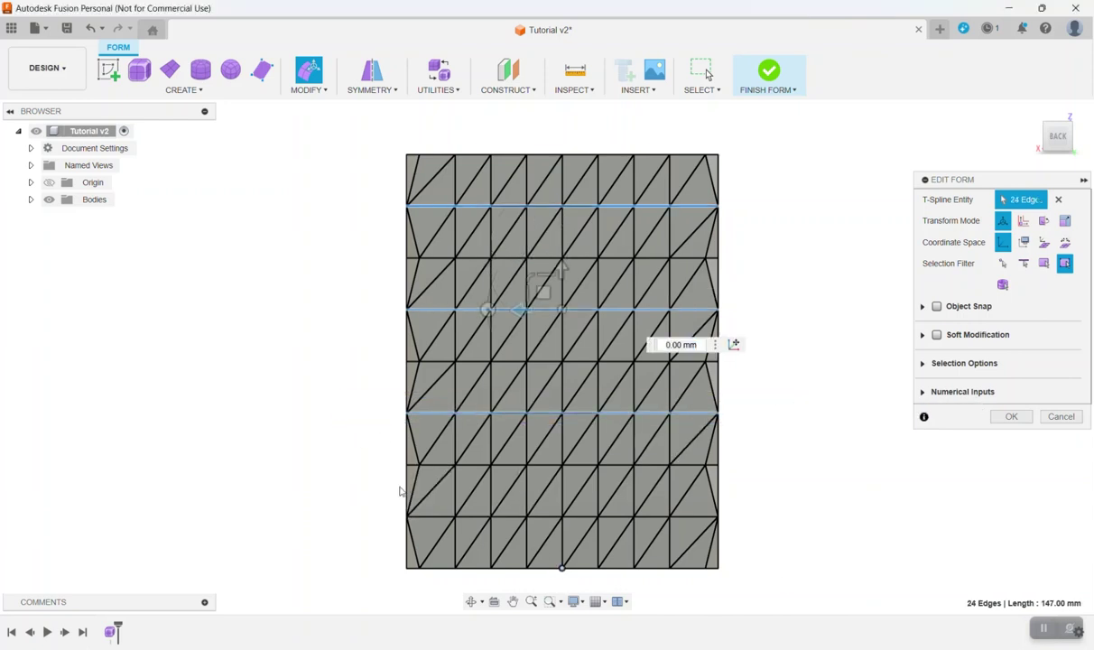
pyautogui.keyDown('shift'); pyautogui.moveTo(353, 487); pyautogui.dragTo(768, 541); pyautogui.keyUp('shift')
# Step: Add the first, third, fifth and seventh interior vertical edge columns of the back face to the selection
pyautogui.keyDown('shift'); pyautogui.moveTo(442, 133); pyautogui.dragTo(473, 593); pyautogui.keyUp('shift')
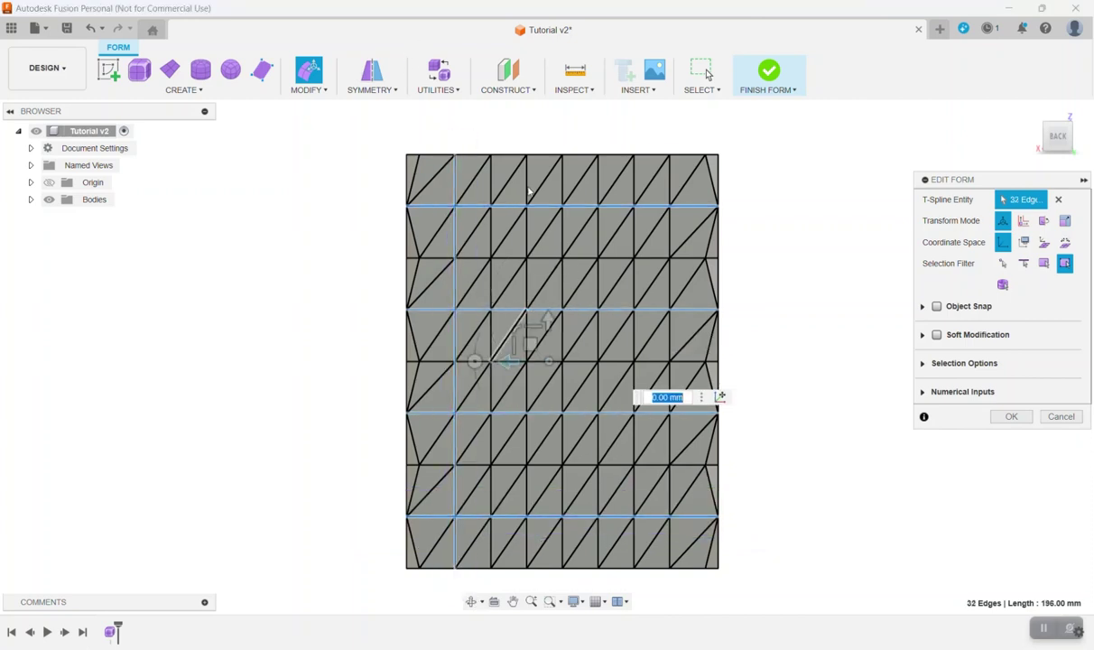
pyautogui.keyDown('shift'); pyautogui.moveTo(526, 559); pyautogui.dragTo(535, 585); pyautogui.keyUp('shift')
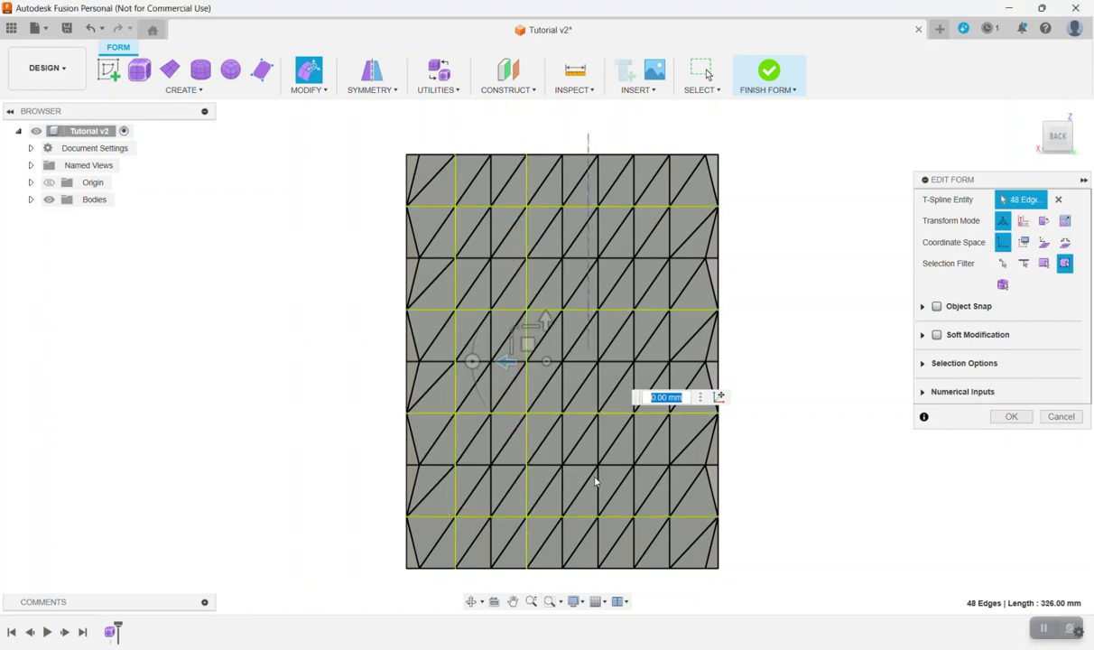
pyautogui.keyDown('shift'); pyautogui.moveTo(588, 136); pyautogui.dragTo(612, 598); pyautogui.keyUp('shift')
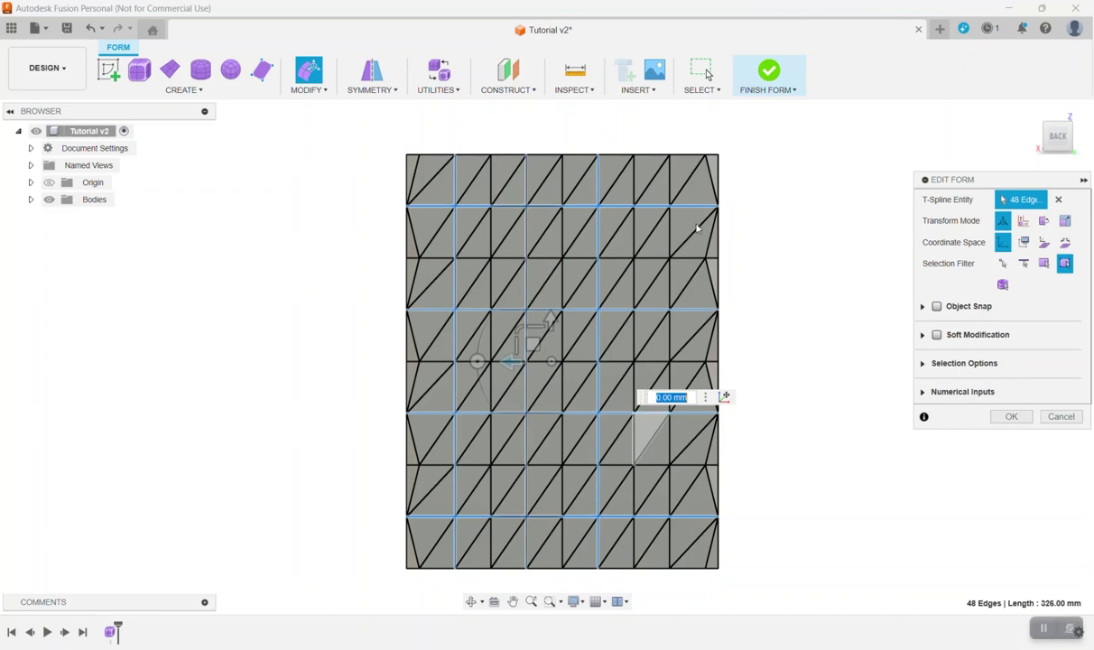
pyautogui.keyDown('shift'); pyautogui.moveTo(654, 136); pyautogui.dragTo(685, 593); pyautogui.keyUp('shift')
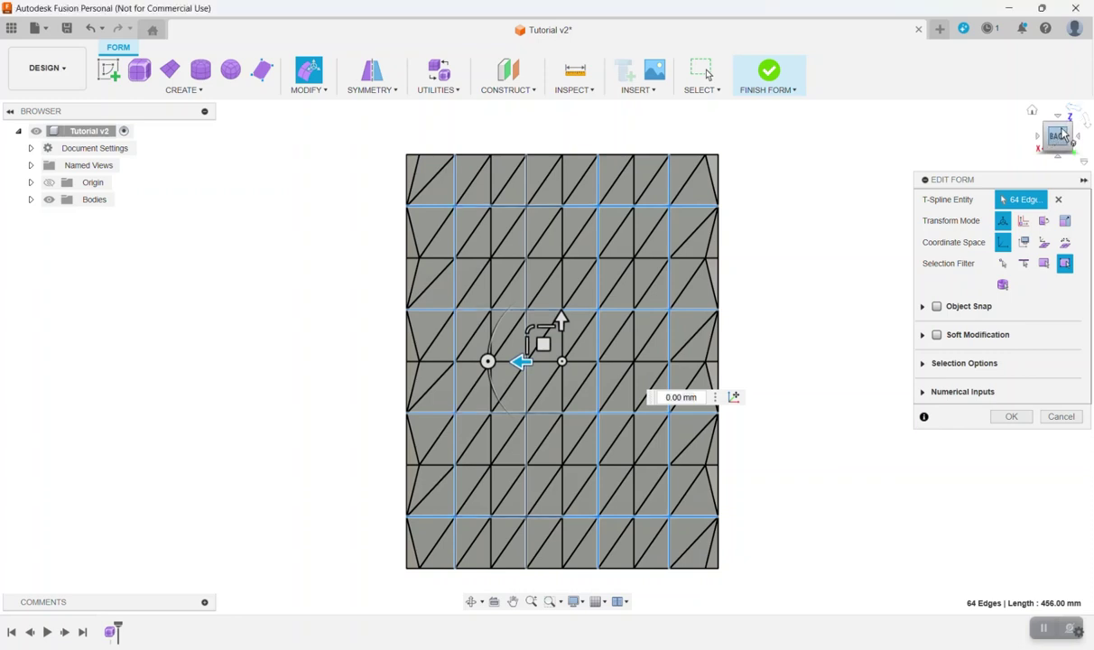
# Step: Move the selected back-face edges 2 mm outward along Y and complete the Edit Form operation
pyautogui.moveTo(1063, 133)
pyautogui.mouseDown()
pyautogui.moveTo(1005, 145)
pyautogui.moveTo(953, 131)
pyautogui.mouseUp()
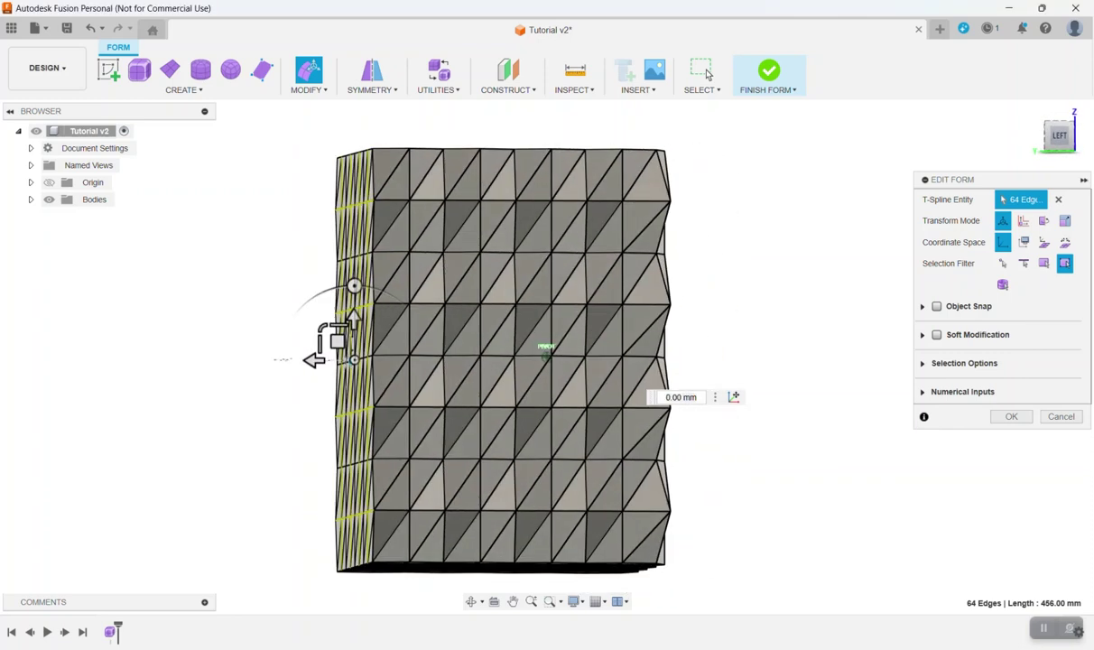
pyautogui.moveTo(311, 360); pyautogui.dragTo(307, 361)
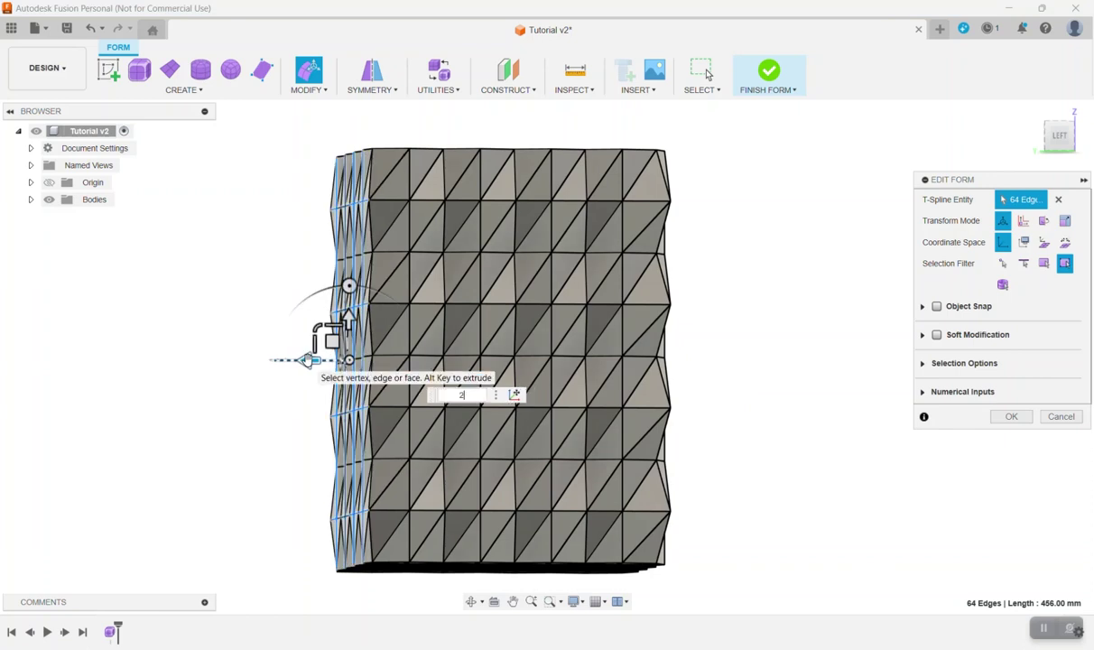
pyautogui.press('Return')
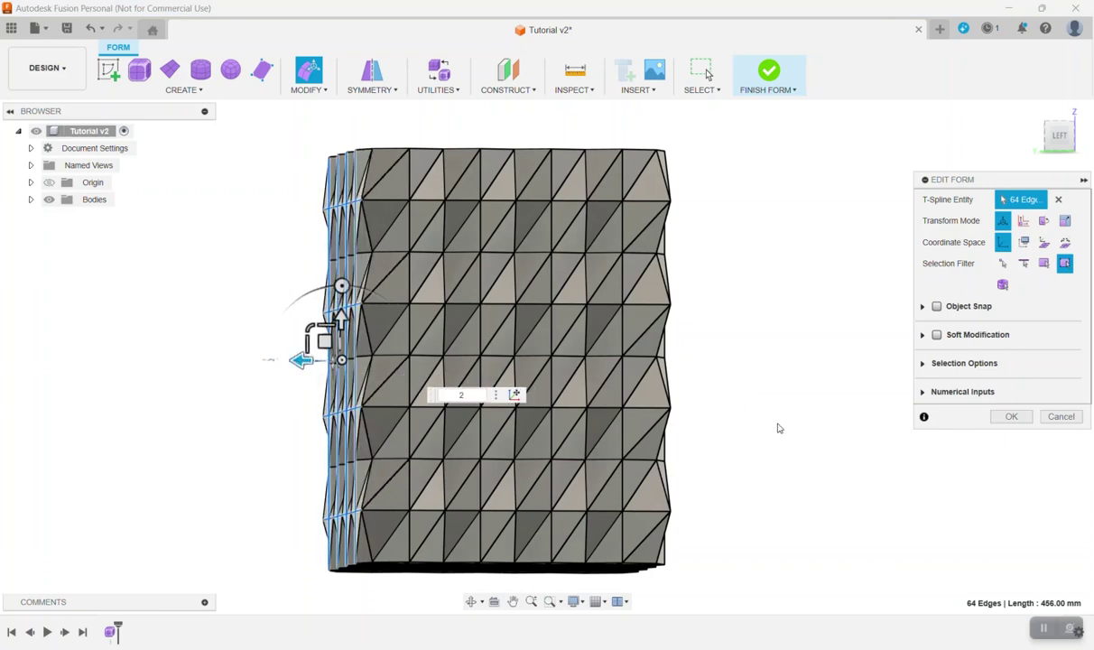
pyautogui.click(1013, 416)
# Step: Check the faceted body from several sides, and finish the form to convert it to a solid
pyautogui.moveTo(1068, 141); pyautogui.dragTo(1000, 137)
pyautogui.click(899, 274)
pyautogui.keyDown('shift'); pyautogui.moveTo(546, 352); pyautogui.dragTo(406, 379, button='middle'); pyautogui.keyUp('shift')
pyautogui.moveTo(981, 107)
pyautogui.mouseDown()
pyautogui.moveTo(981, 141)
pyautogui.moveTo(982, 106)
pyautogui.mouseUp()
pyautogui.keyDown('shift'); pyautogui.moveTo(546, 352); pyautogui.dragTo(692, 177, button='middle'); pyautogui.keyUp('shift')
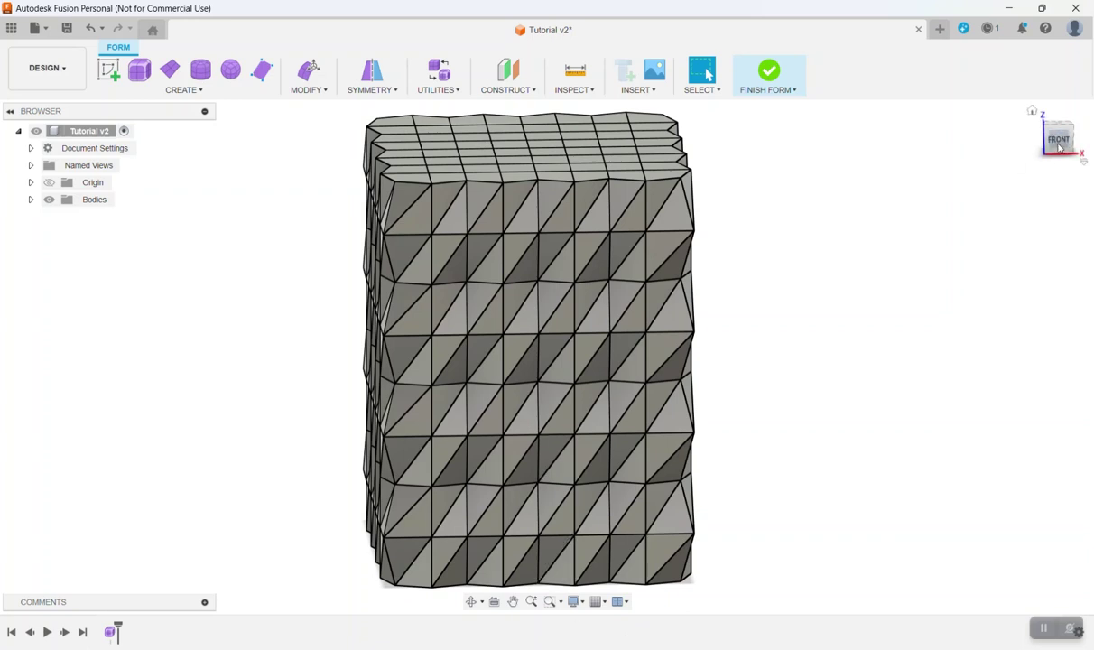
pyautogui.moveTo(1059, 148); pyautogui.dragTo(1057, 128)
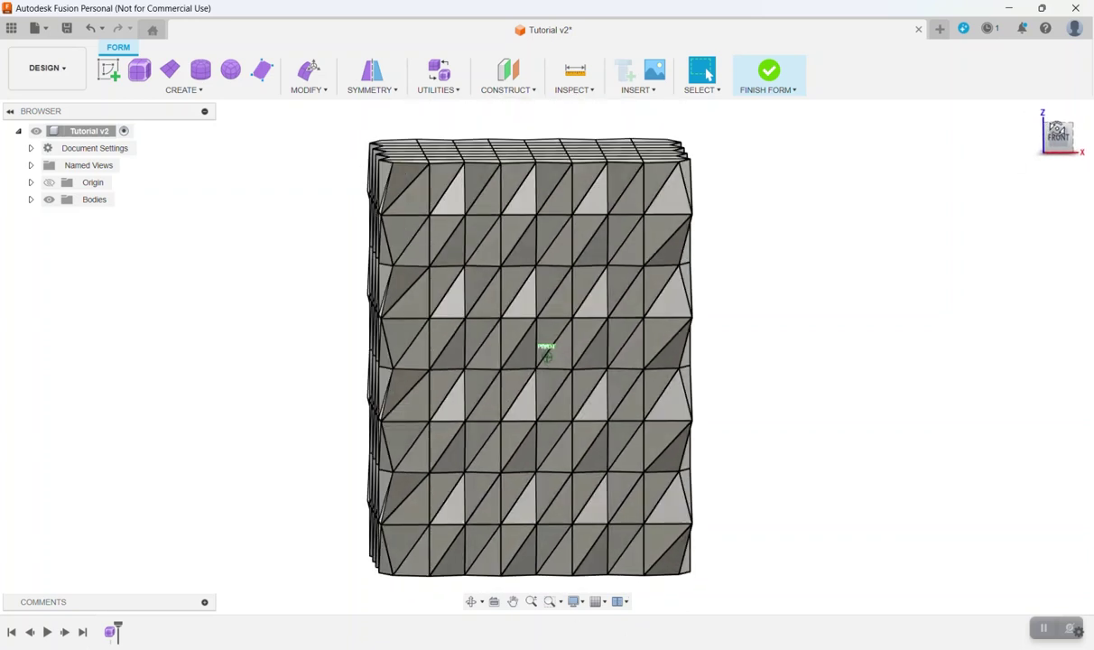
pyautogui.click(786, 93)
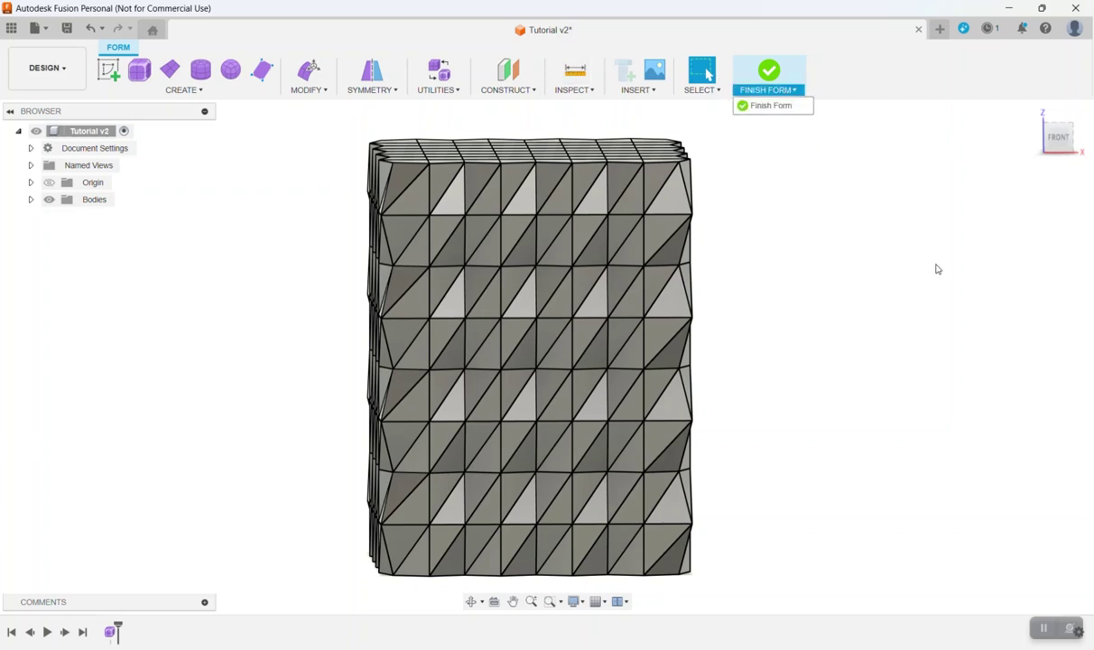
pyautogui.click(758, 109)
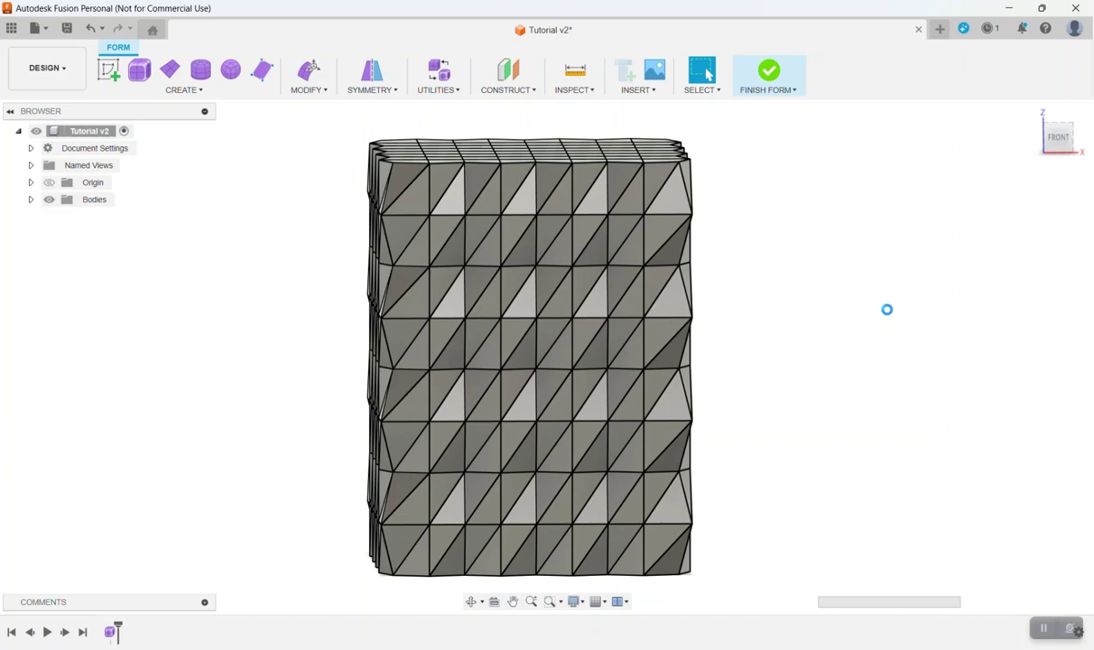